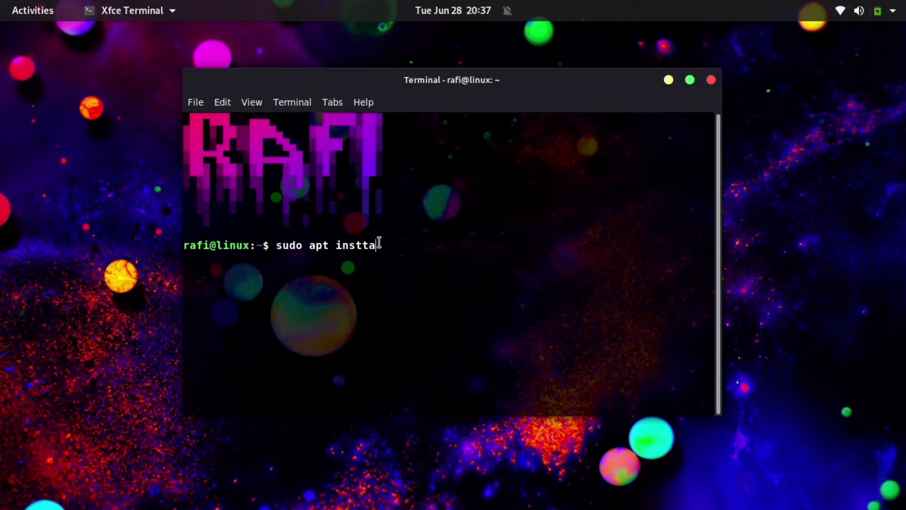
Install chrome-gnome-shell with sudo apt, entering the sudo password; it reports 0 newly installed
{"action": "type", "text": "a"}
{"action": "type", "text": "ll cch"}
{"action": "key", "text": "BackSpace"}
{"action": "key", "text": "BackSpace"}
{"action": "type", "text": "hrome-gnome-s"}
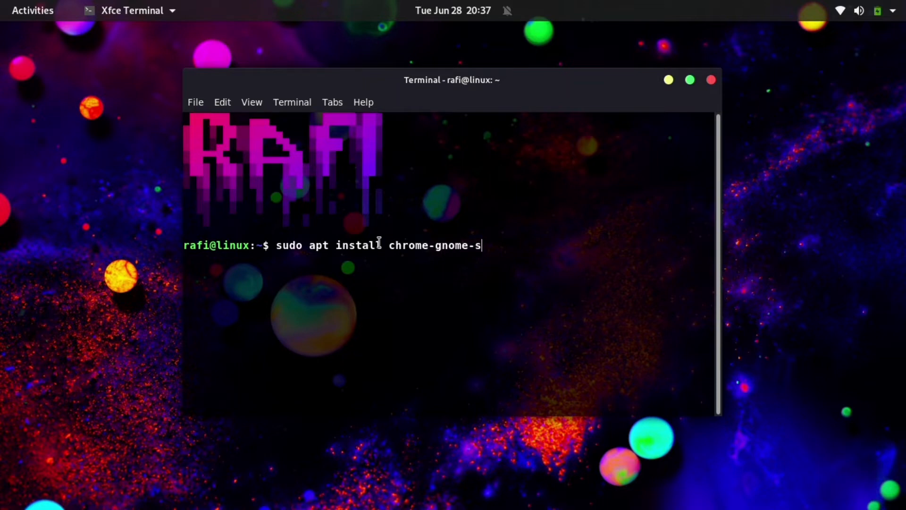
{"action": "type", "text": "hell"}
{"action": "type", "text": "***"}
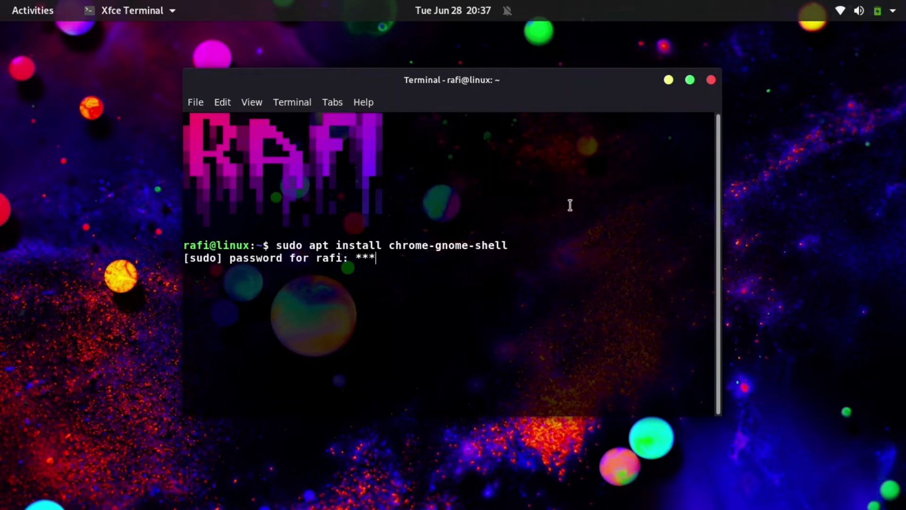
{"action": "type", "text": "****"}
{"action": "key", "text": "Return"}
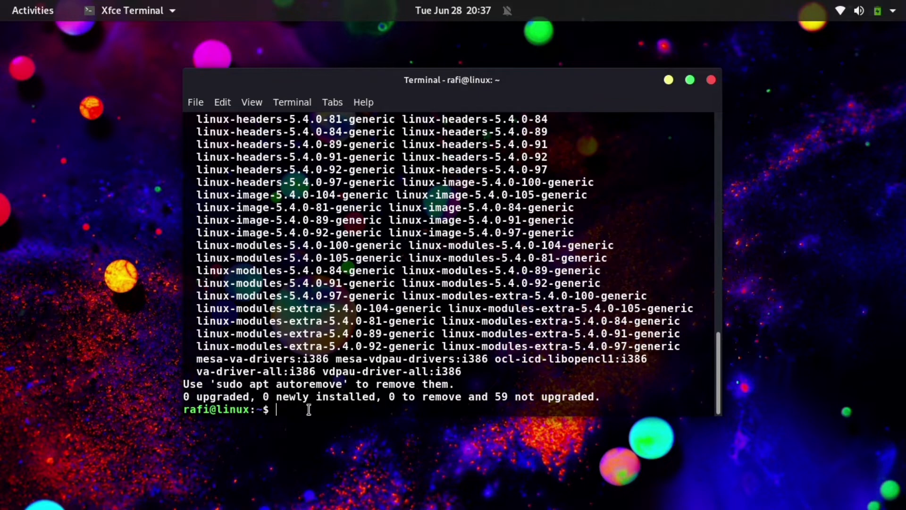
{"action": "type", "text": "clee"}
{"action": "key", "text": "BackSpace"}
Clear the terminal, install gnome-tweaks with sudo apt (already present), and minimize the terminal
{"action": "type", "text": "ar"}
{"action": "key", "text": "Return"}
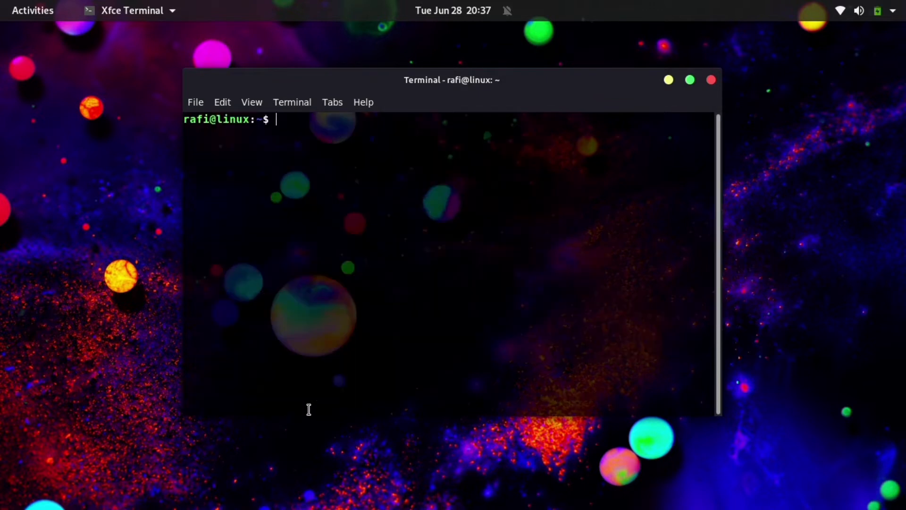
{"action": "type", "text": "sudo apt ins"}
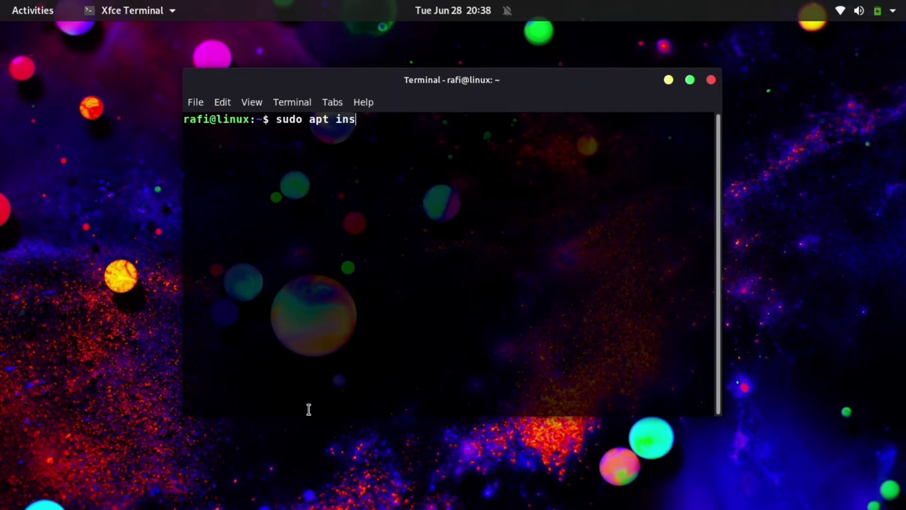
{"action": "type", "text": "tall gnomme"}
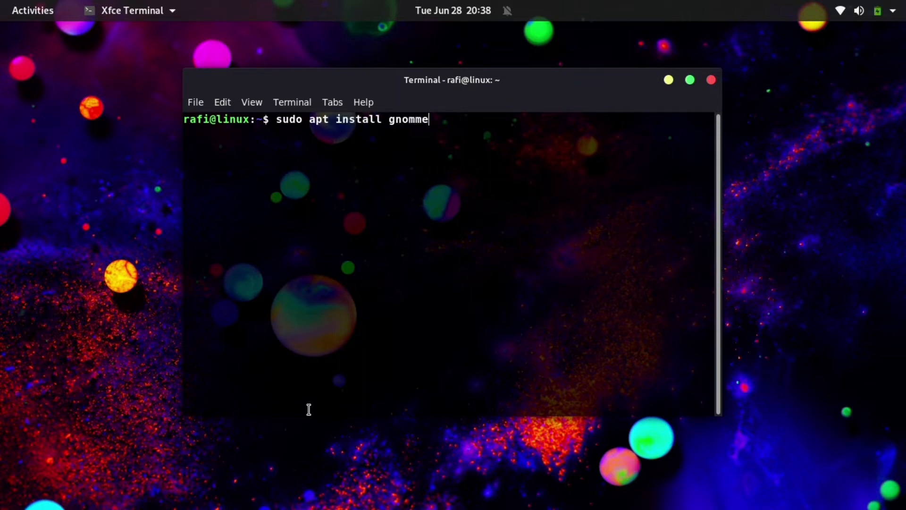
{"action": "key", "text": "BackSpace"}
{"action": "key", "text": "BackSpace"}
{"action": "type", "text": "e-tweaks"}
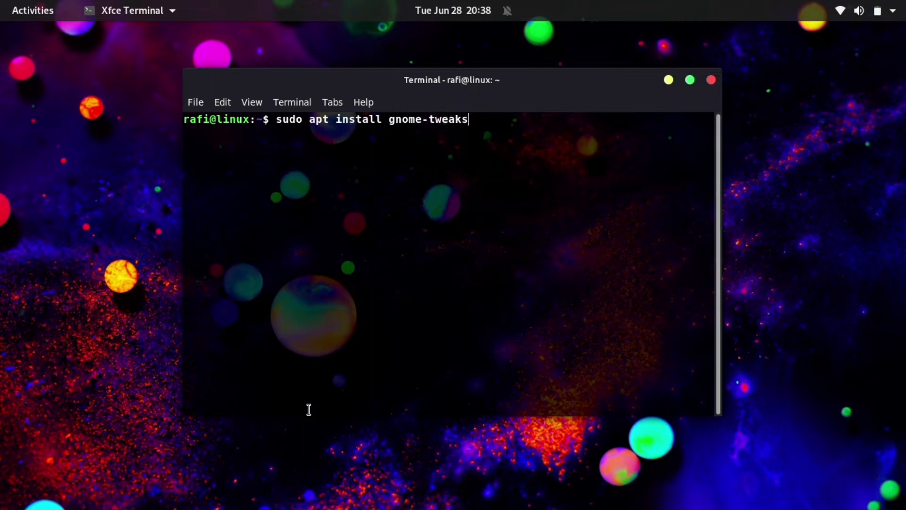
{"action": "key", "text": "Return"}
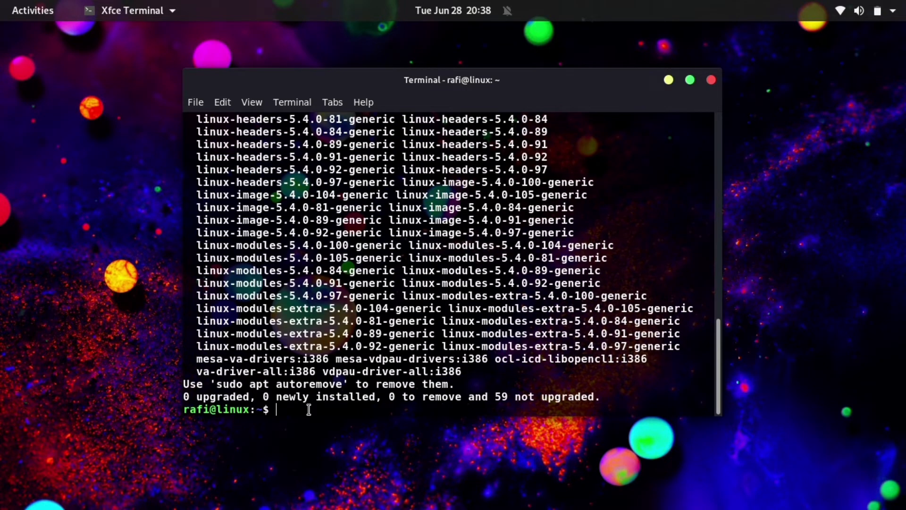
{"action": "left_click", "coordinate": [666, 80]}
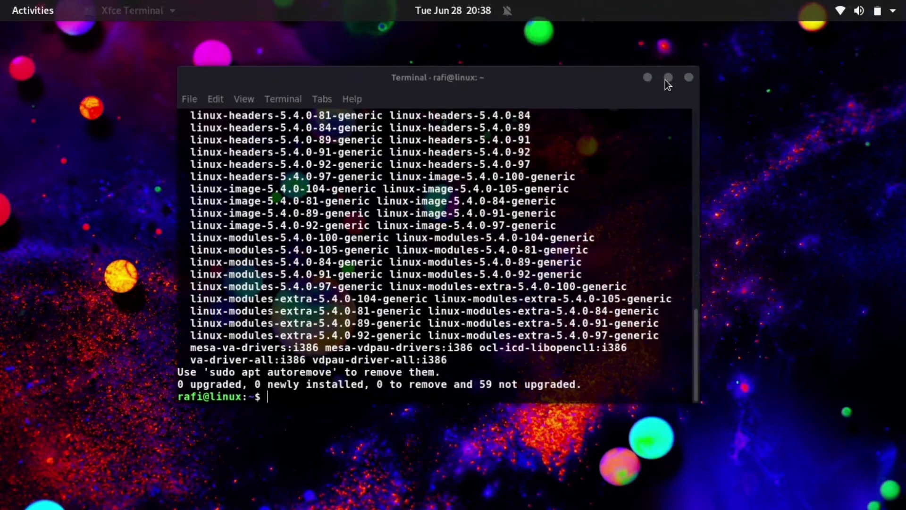
Bring Chrome forward, search Google for 'gnome extensions', and open extensions.gnome.org from the results
{"action": "mouse_move", "coordinate": [0, 0]}
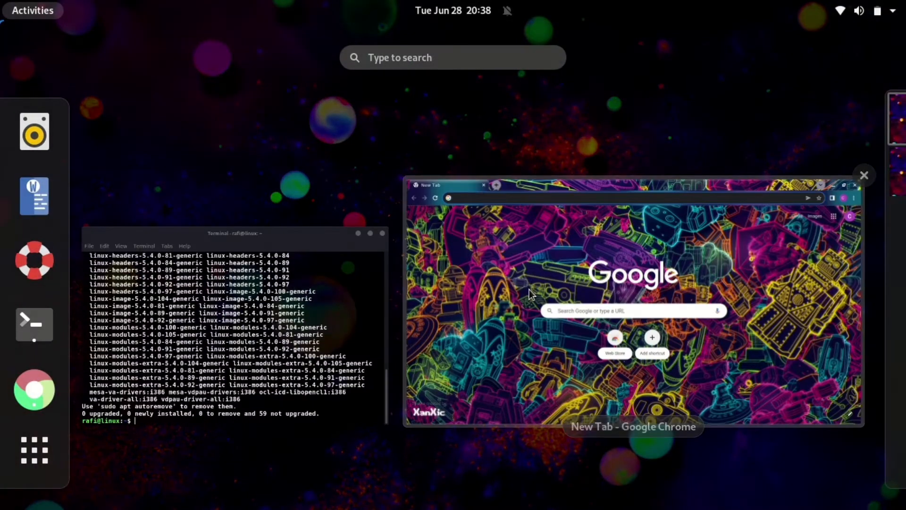
{"action": "left_click", "coordinate": [528, 290]}
{"action": "left_click", "coordinate": [293, 59]}
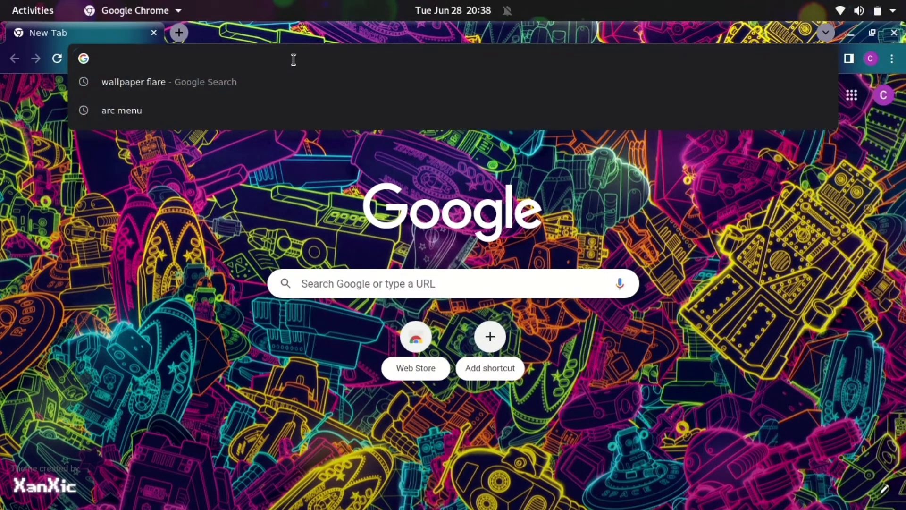
{"action": "type", "text": "g"}
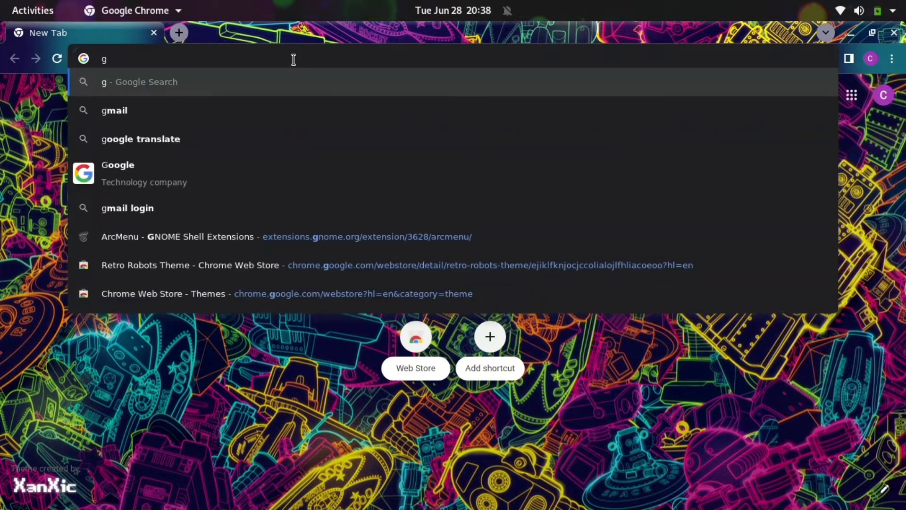
{"action": "type", "text": "nome e"}
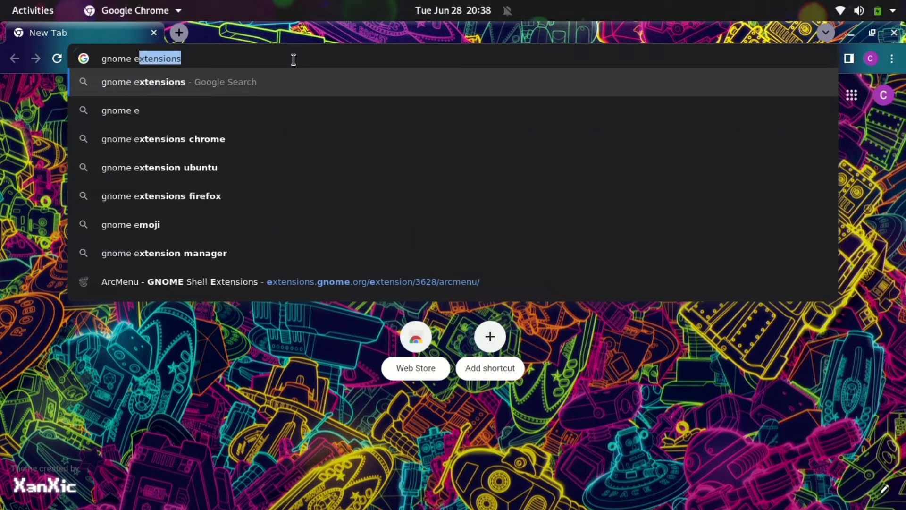
{"action": "key", "text": "Return"}
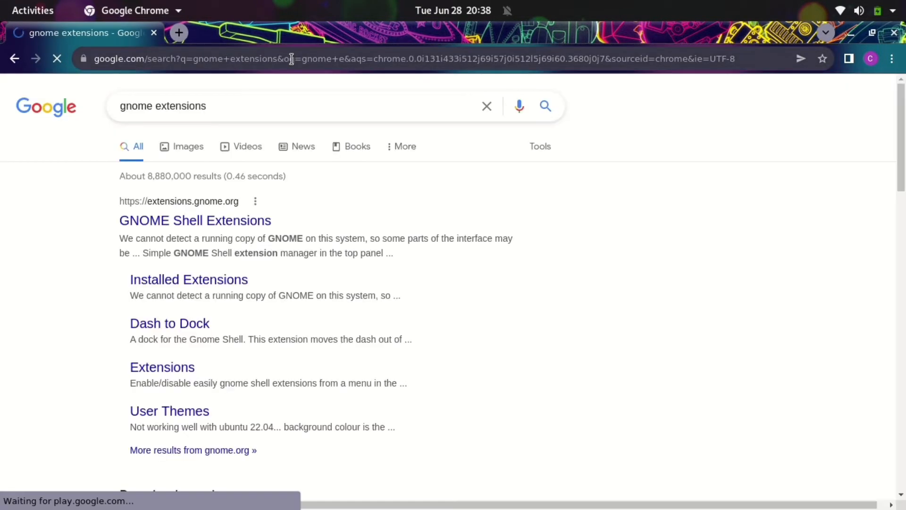
{"action": "left_click_drag", "start_coordinate": [237, 105], "coordinate": [119, 102]}
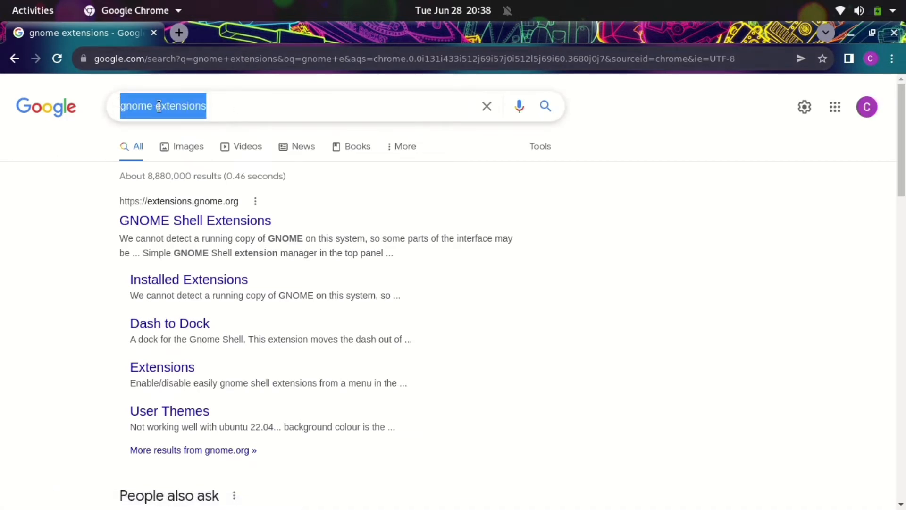
{"action": "left_click", "coordinate": [244, 104]}
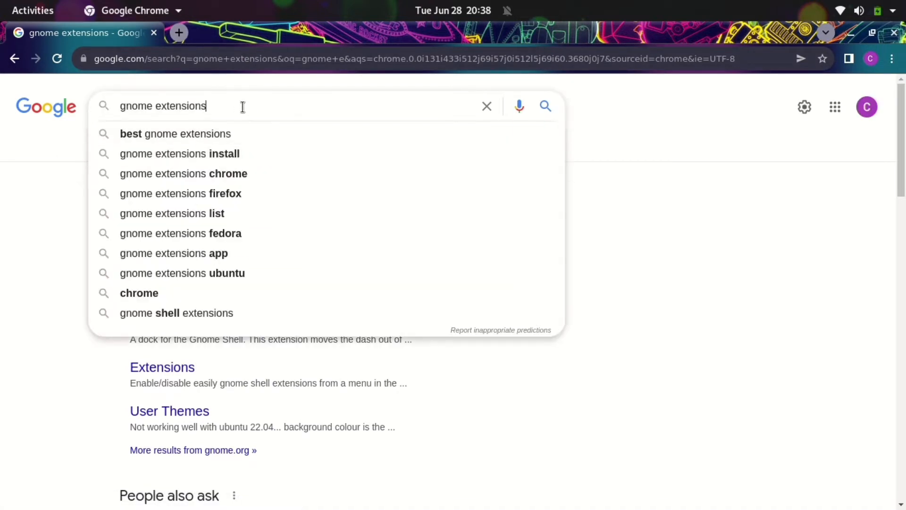
{"action": "key", "text": "Return"}
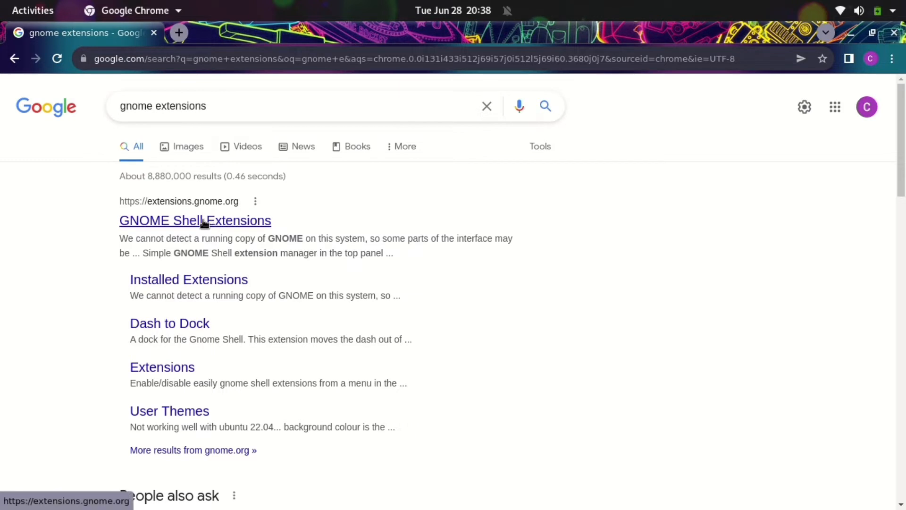
{"action": "left_click", "coordinate": [203, 221]}
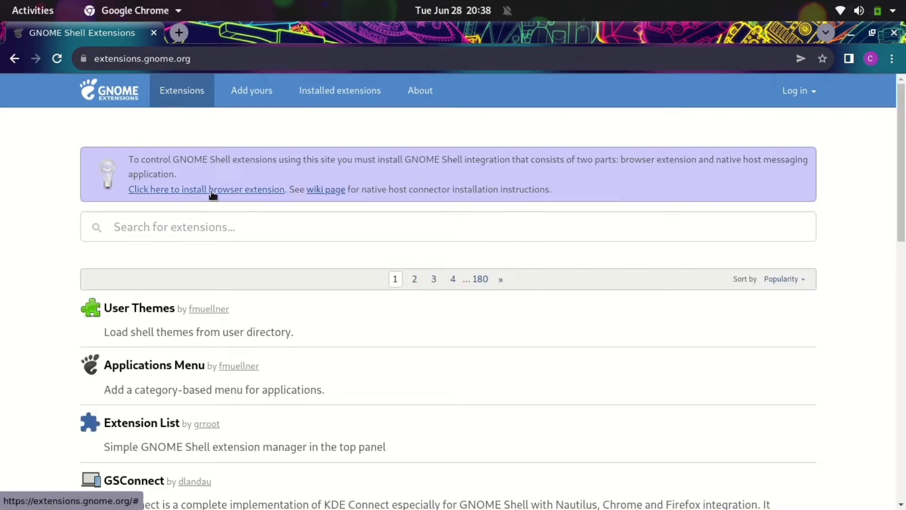
Add the GNOME Shell integration extension to Chrome from the Web Store, then return to extensions.gnome.org
{"action": "left_click", "coordinate": [238, 191]}
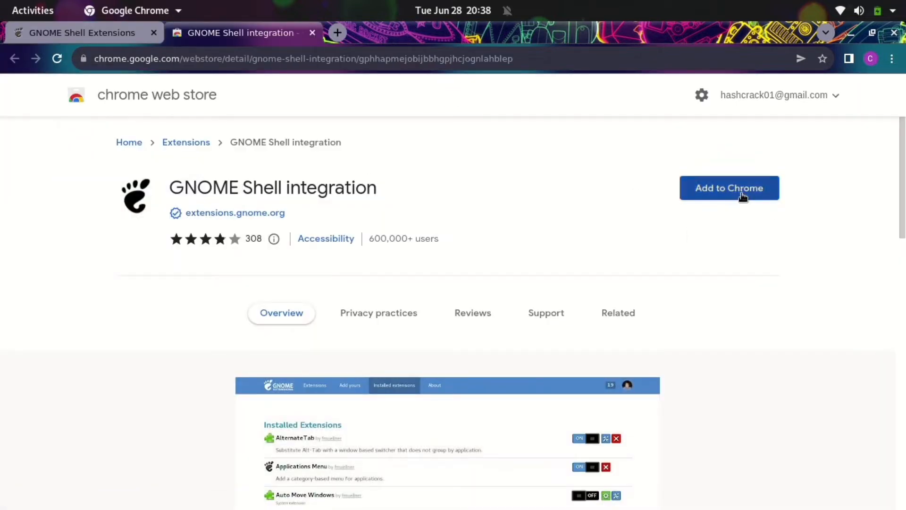
{"action": "left_click", "coordinate": [737, 190]}
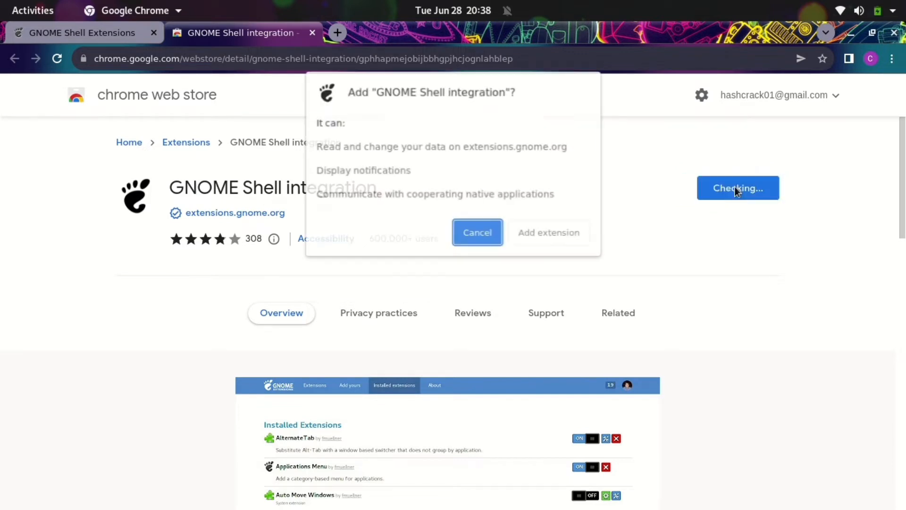
{"action": "left_click", "coordinate": [558, 234]}
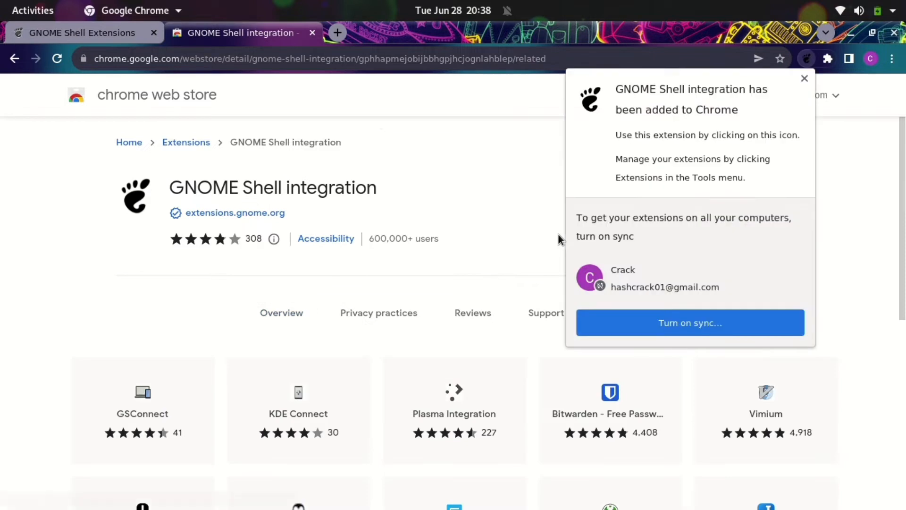
{"action": "left_click", "coordinate": [805, 79]}
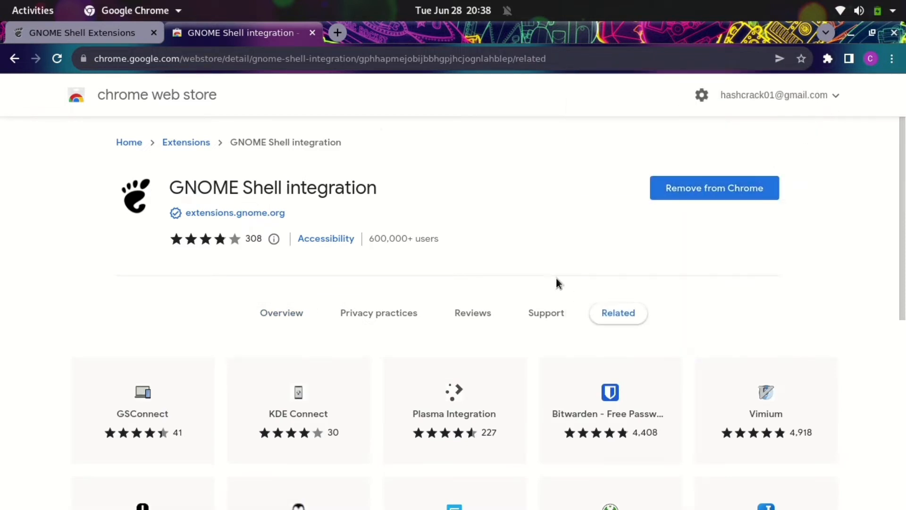
{"action": "left_click", "coordinate": [88, 32]}
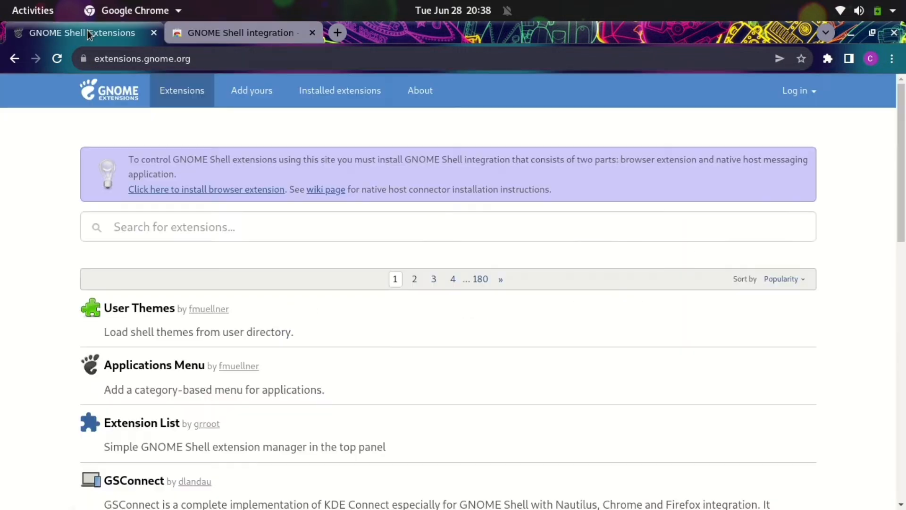
Check that the User Themes extension page shows it on, then go back to the extensions list
{"action": "scroll", "coordinate": [271, 297], "scroll_direction": "down", "scroll_amount": 1}
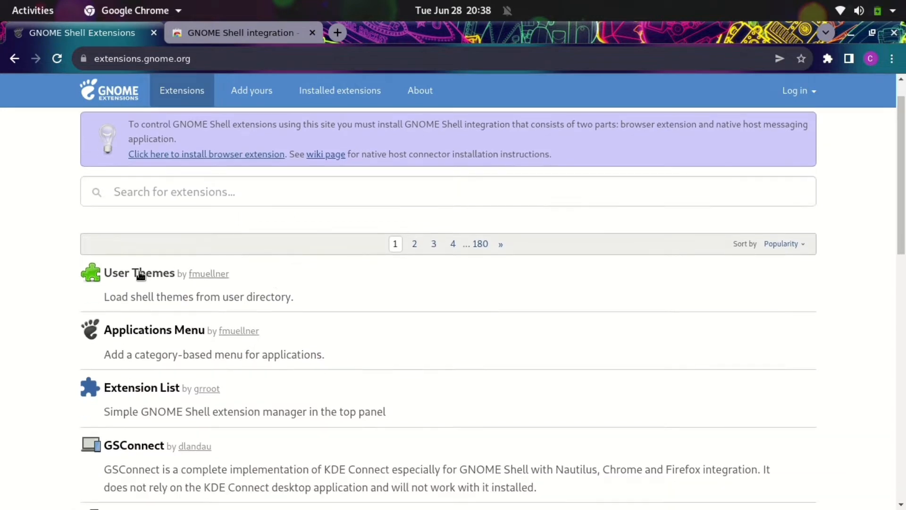
{"action": "left_click", "coordinate": [138, 274]}
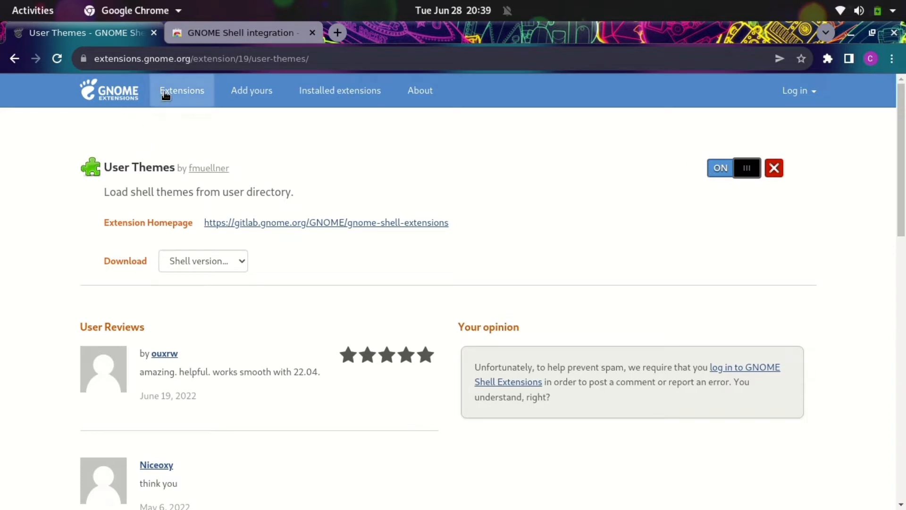
{"action": "left_click", "coordinate": [117, 90]}
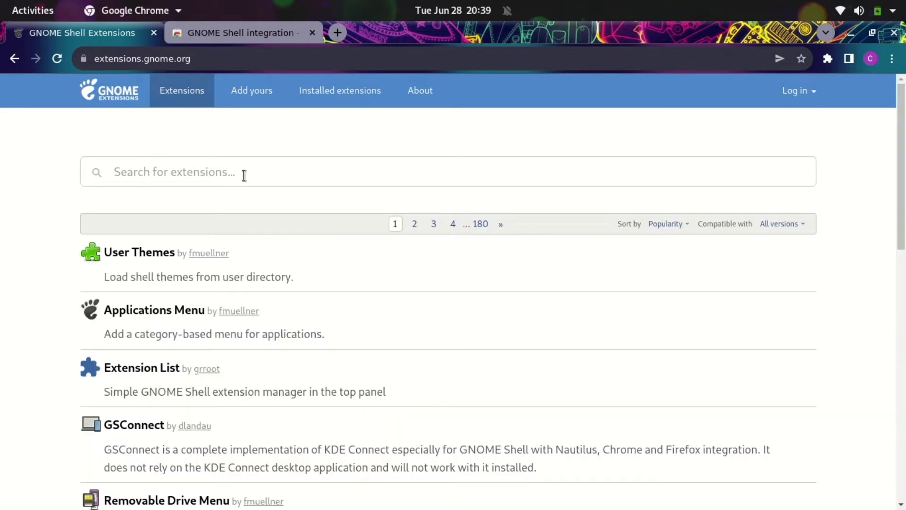
Search 'arc menu', switch Arc Menu ON and confirm its install, then return to the home list
{"action": "left_click", "coordinate": [244, 175]}
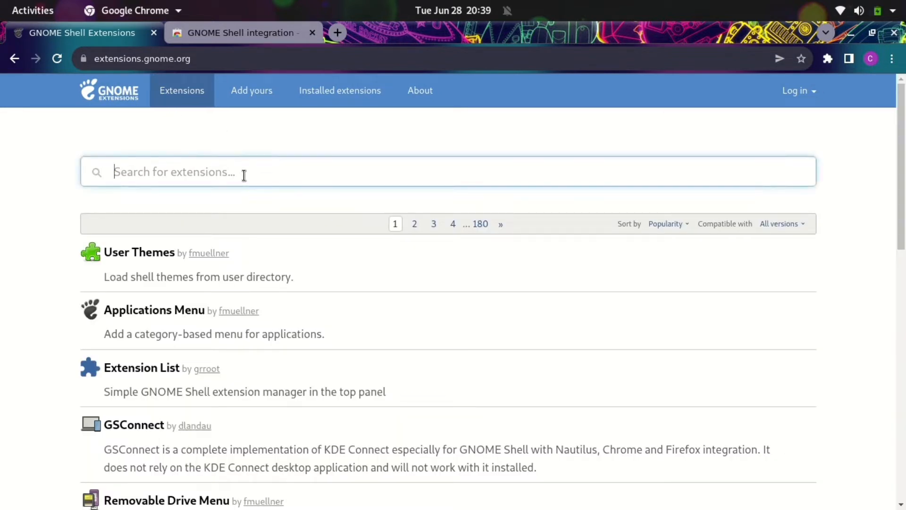
{"action": "type", "text": "a"}
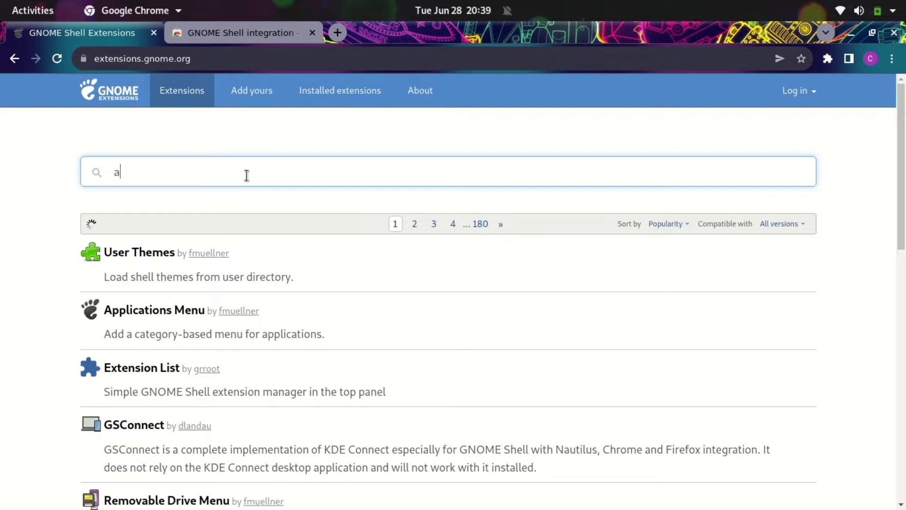
{"action": "type", "text": "rc menu"}
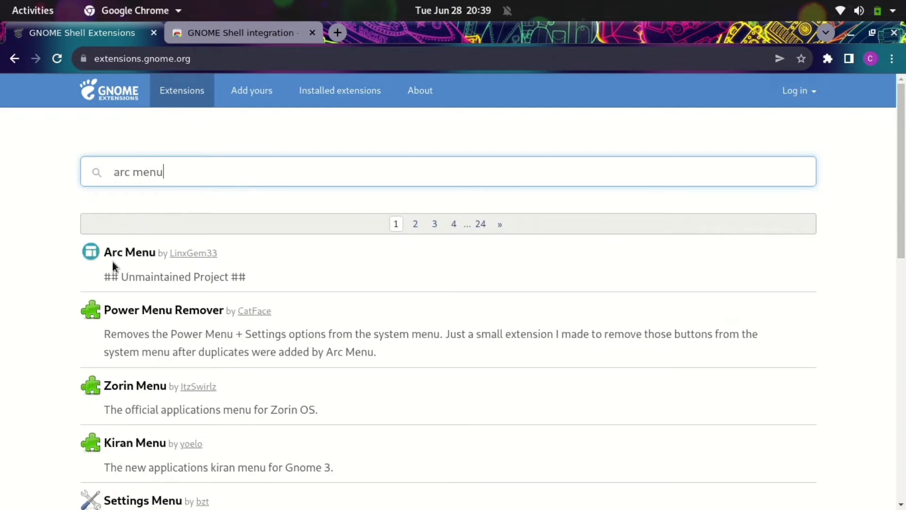
{"action": "left_click", "coordinate": [133, 254]}
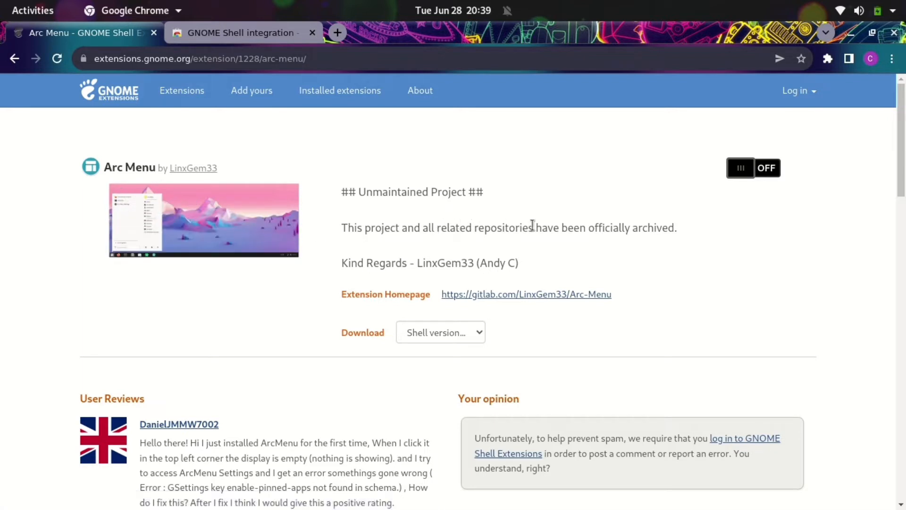
{"action": "left_click", "coordinate": [739, 173]}
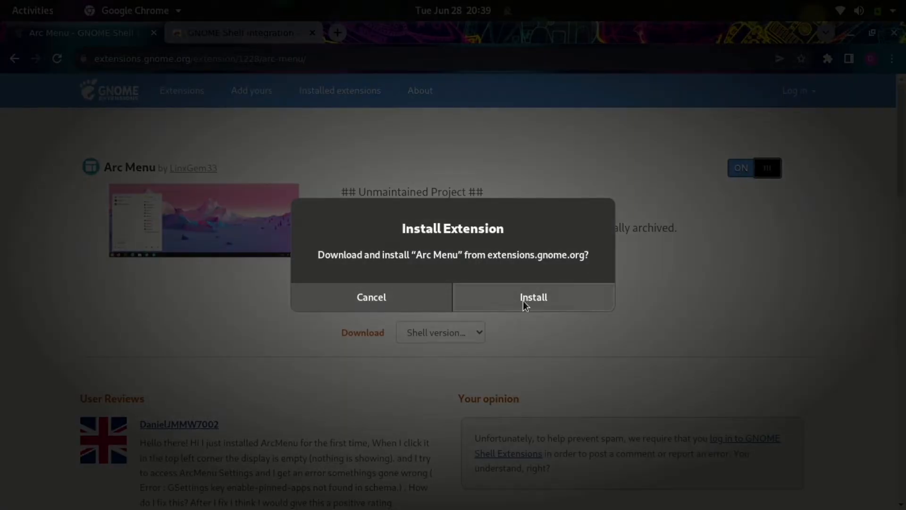
{"action": "left_click", "coordinate": [523, 301]}
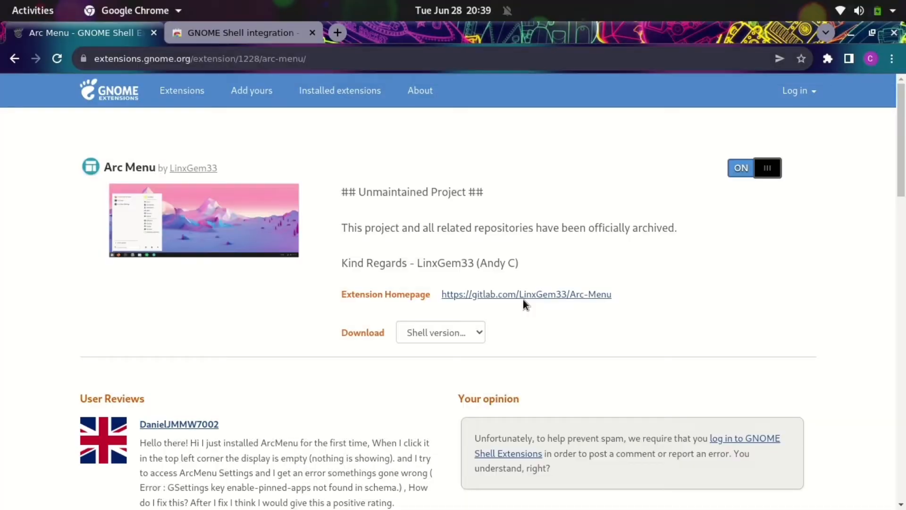
{"action": "left_click", "coordinate": [115, 94]}
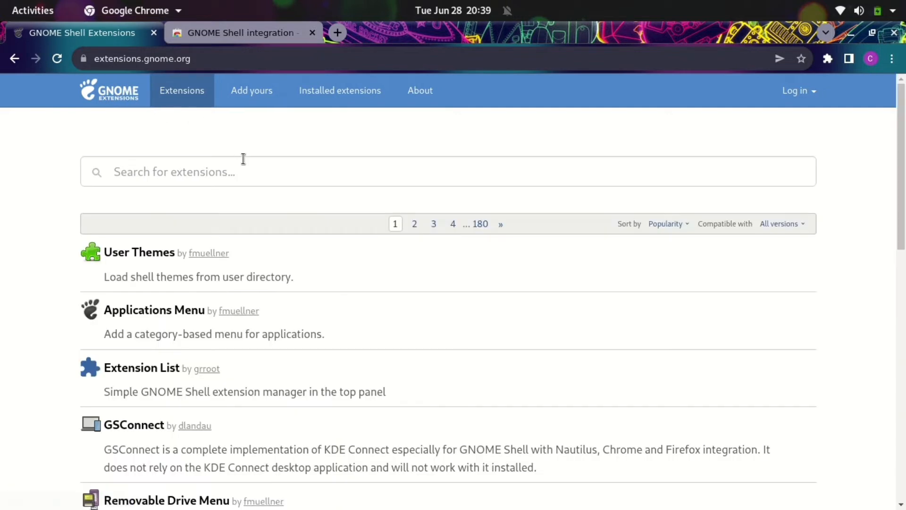
Search 'just perfection', switch Just Perfection ON and confirm its install, then return to the home list
{"action": "left_click", "coordinate": [239, 169]}
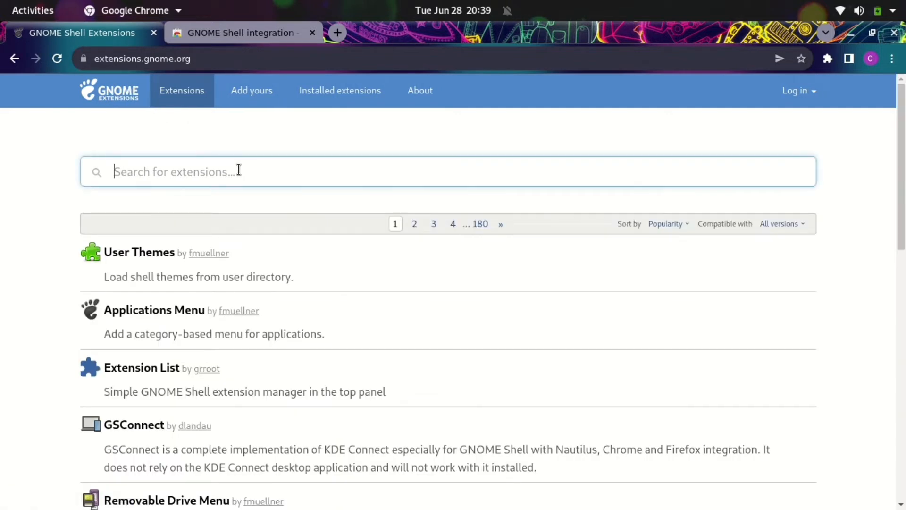
{"action": "type", "text": "just "}
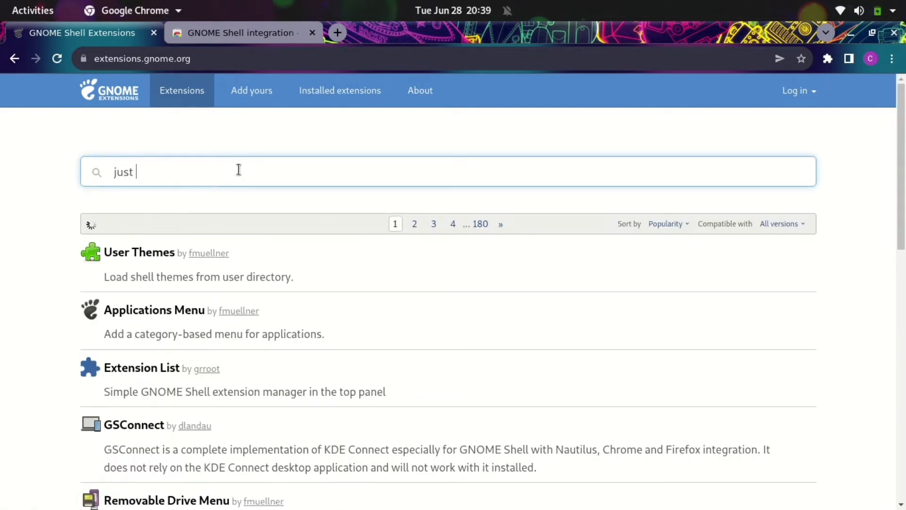
{"action": "type", "text": "per"}
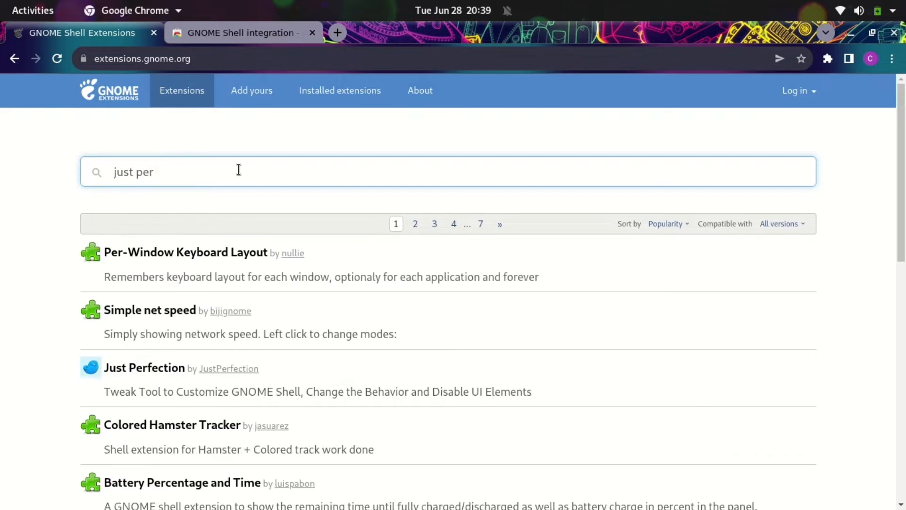
{"action": "type", "text": "fectionn"}
{"action": "key", "text": "BackSpace"}
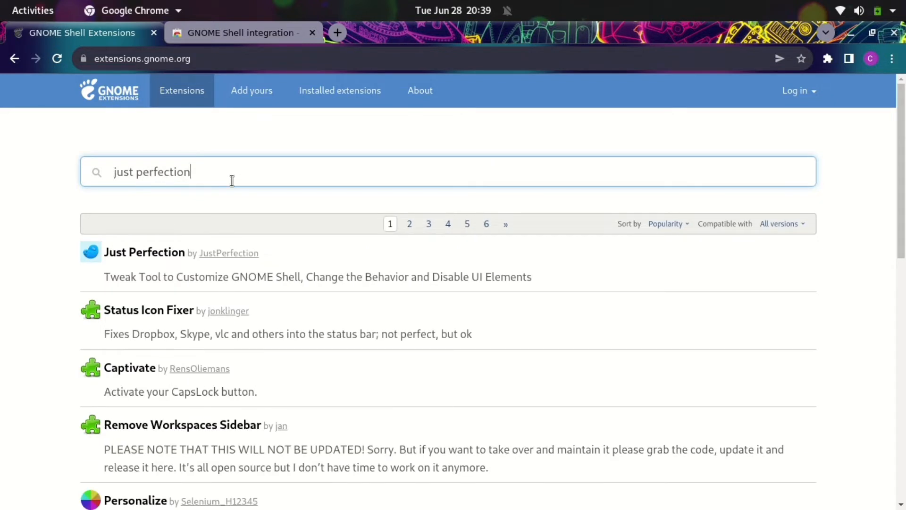
{"action": "left_click", "coordinate": [166, 253]}
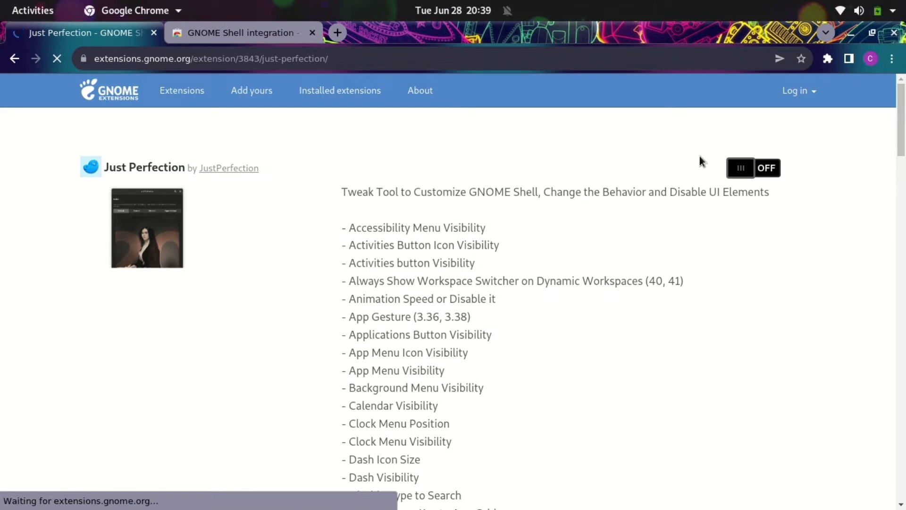
{"action": "left_click", "coordinate": [737, 165]}
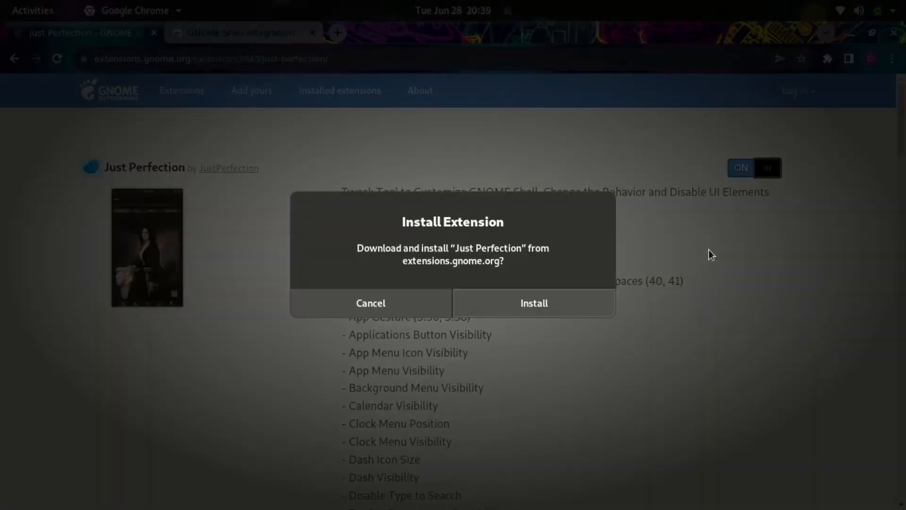
{"action": "left_click", "coordinate": [534, 307]}
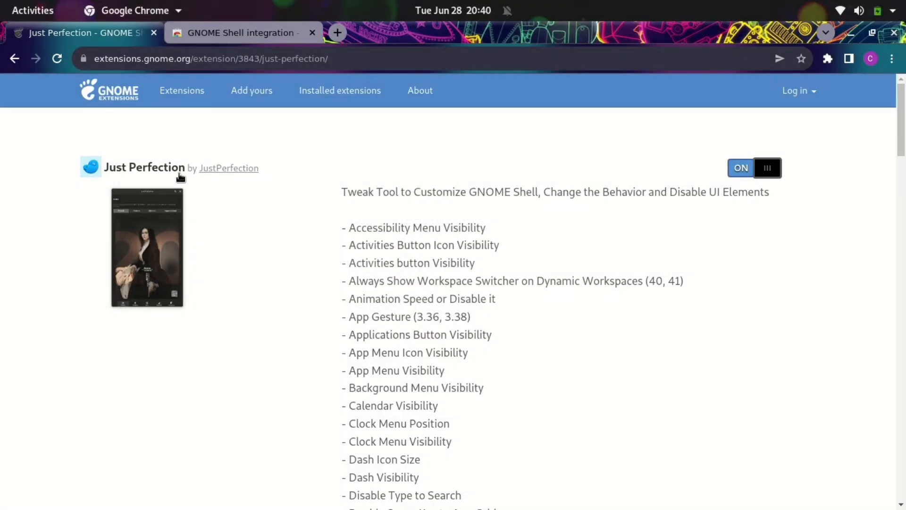
{"action": "left_click", "coordinate": [124, 90]}
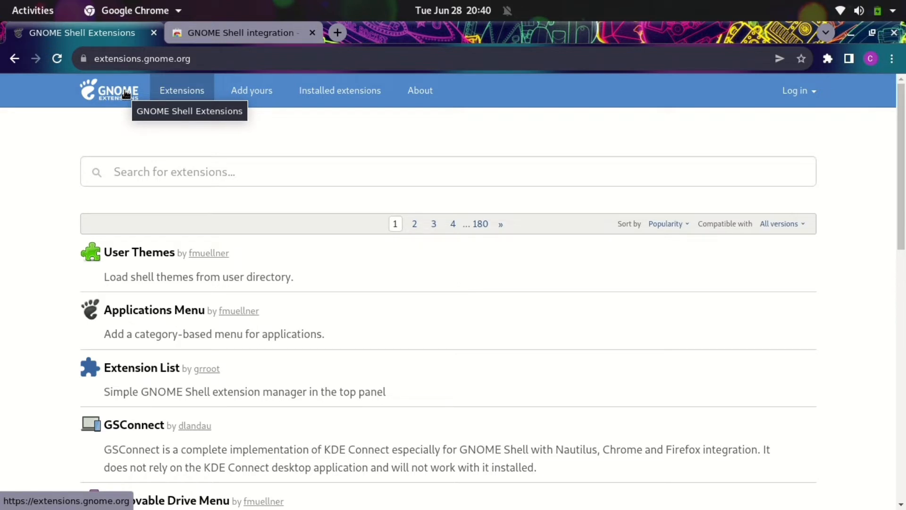
{"action": "left_click", "coordinate": [191, 169]}
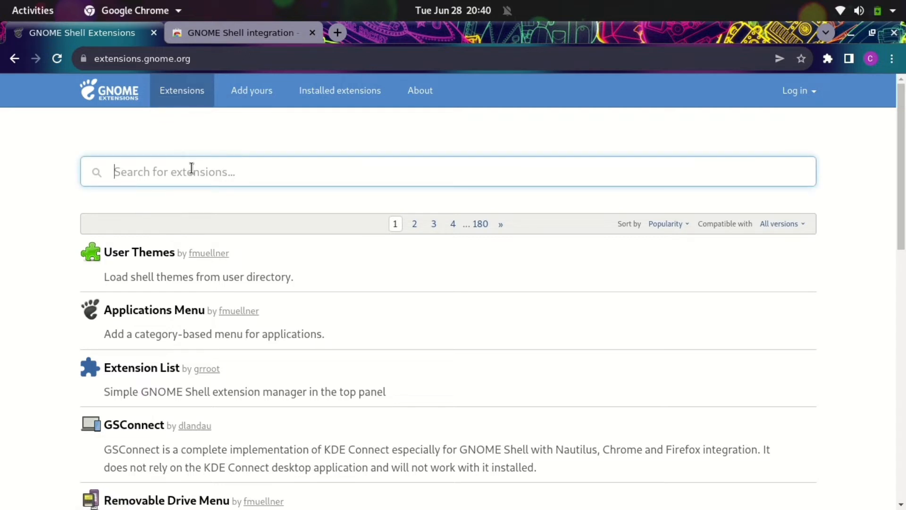
Search 'dynamic panel', open Dynamic Panel Transparency, switch it ON and confirm Install
{"action": "type", "text": "d"}
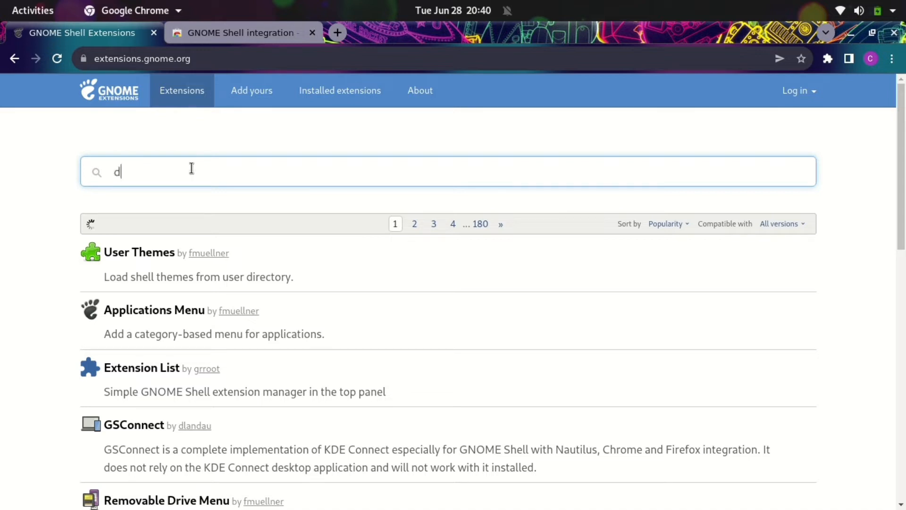
{"action": "type", "text": "ynamic panel"}
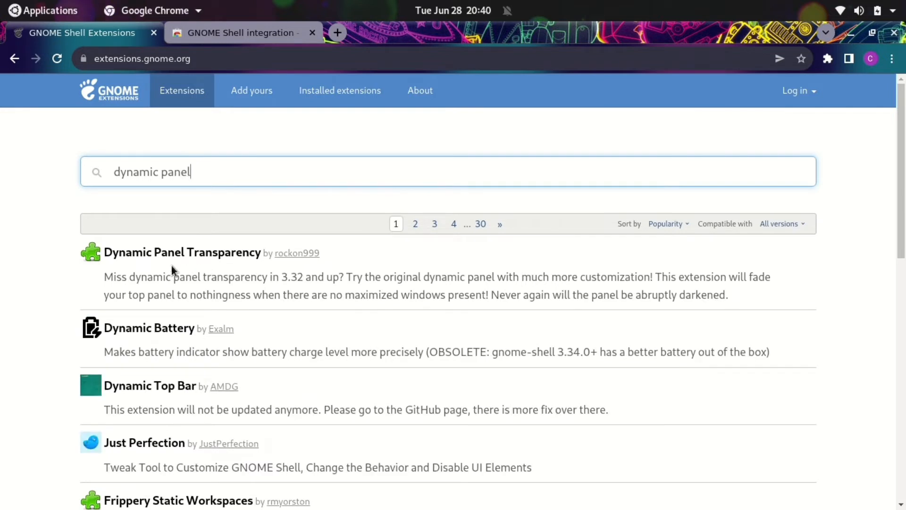
{"action": "left_click", "coordinate": [181, 253]}
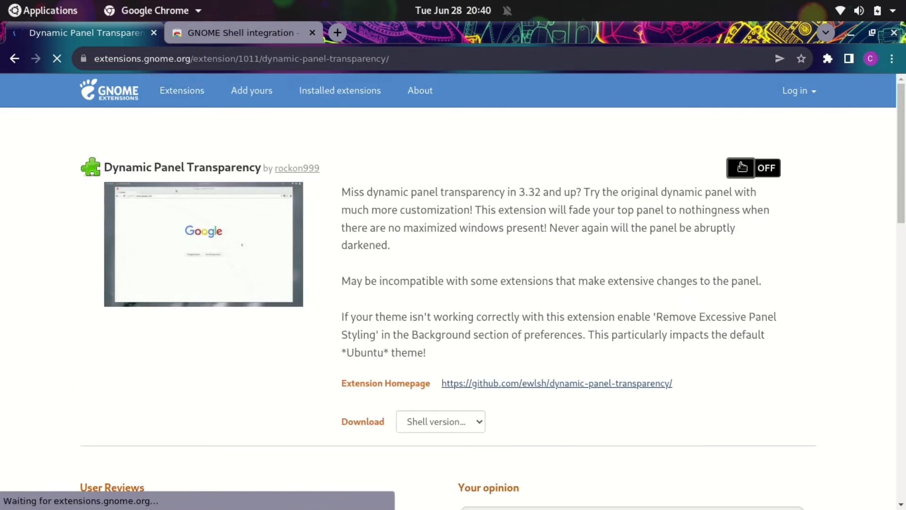
{"action": "left_click", "coordinate": [742, 167]}
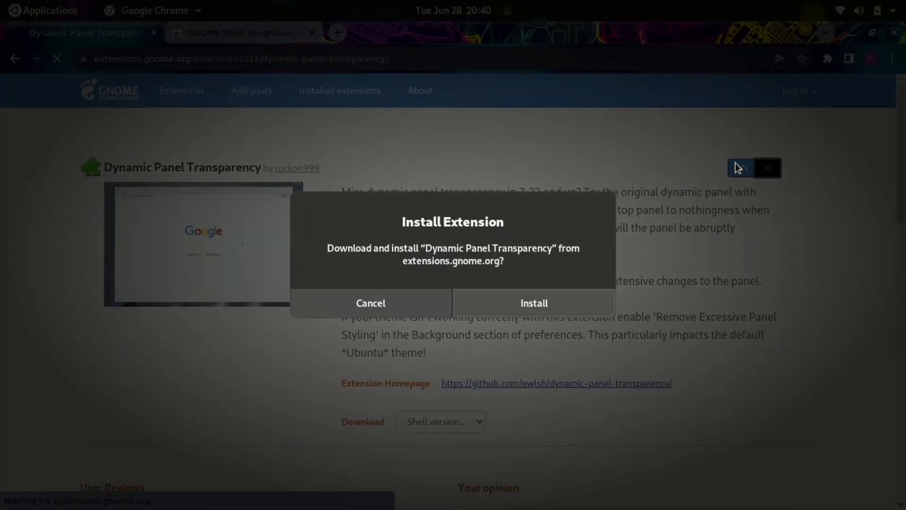
{"action": "left_click", "coordinate": [553, 305]}
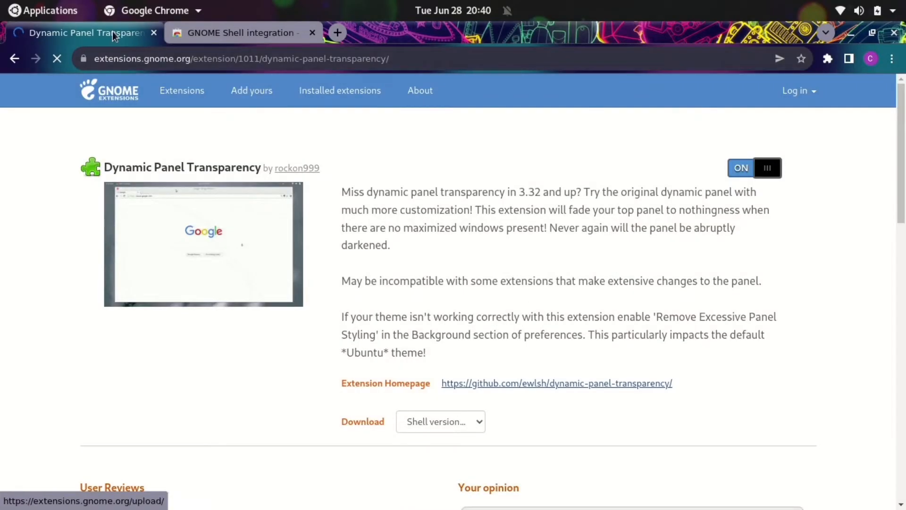
Minimize Chrome and launch the Extensions app by searching 'ex' in the Applications menu
{"action": "left_click", "coordinate": [78, 14]}
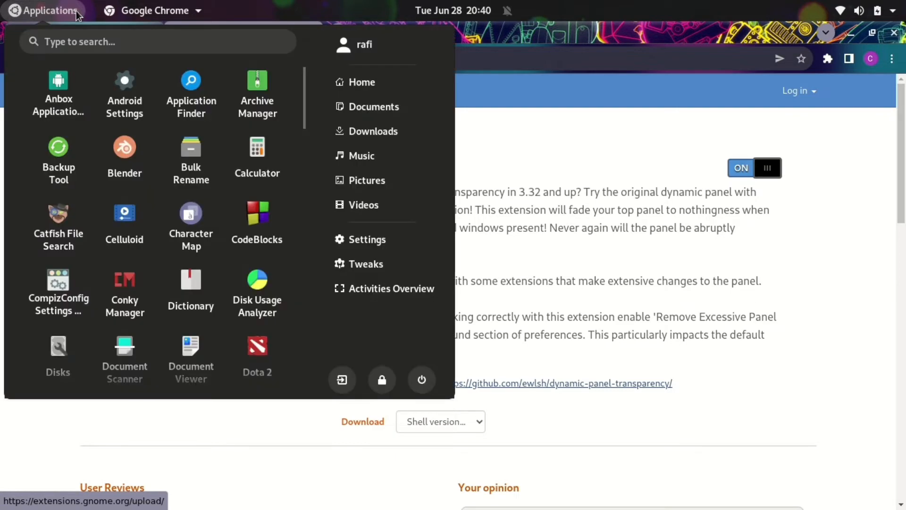
{"action": "left_click", "coordinate": [76, 13]}
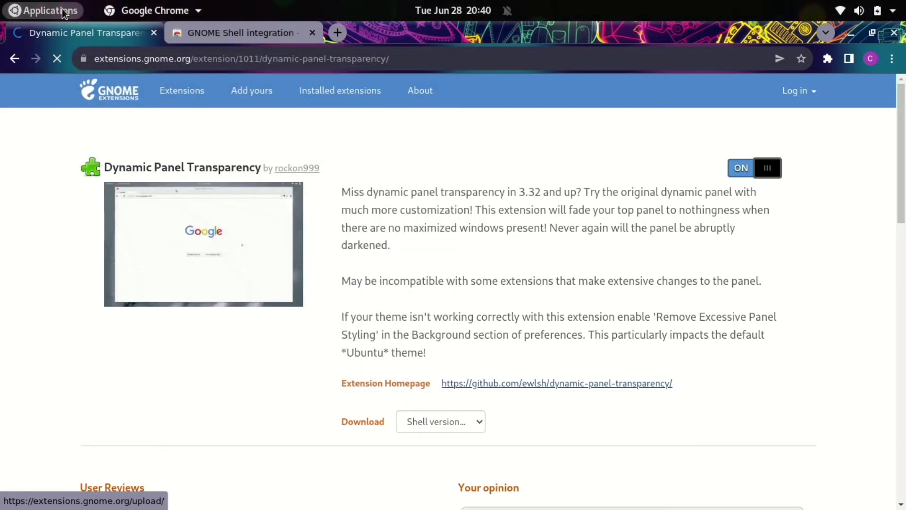
{"action": "left_click", "coordinate": [64, 13]}
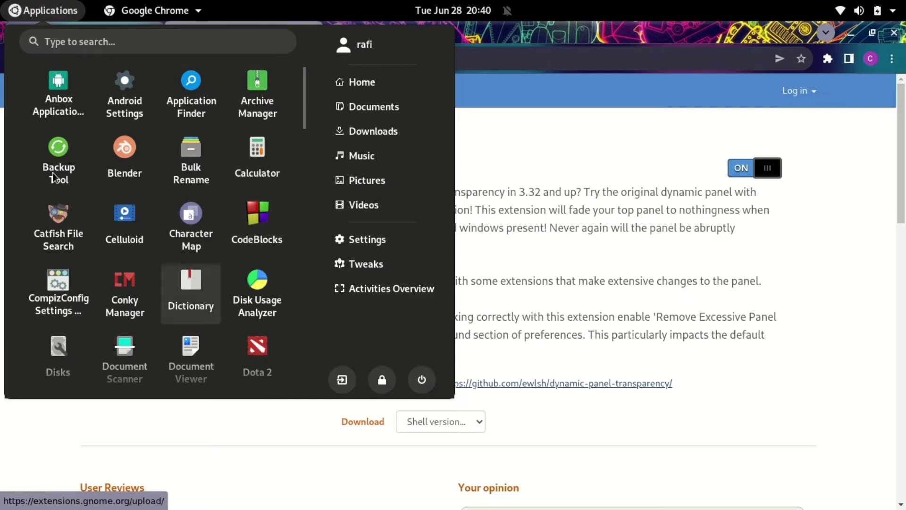
{"action": "left_click", "coordinate": [50, 15]}
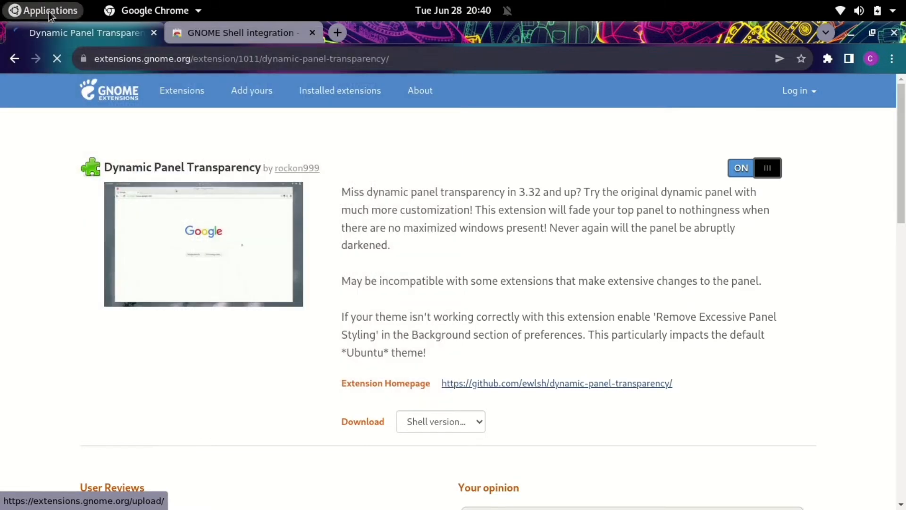
{"action": "left_click", "coordinate": [855, 31]}
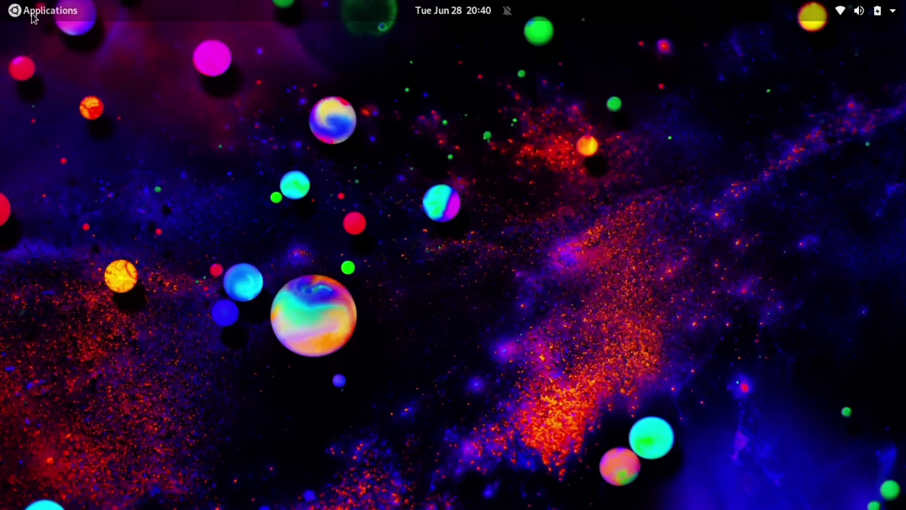
{"action": "left_click", "coordinate": [33, 14]}
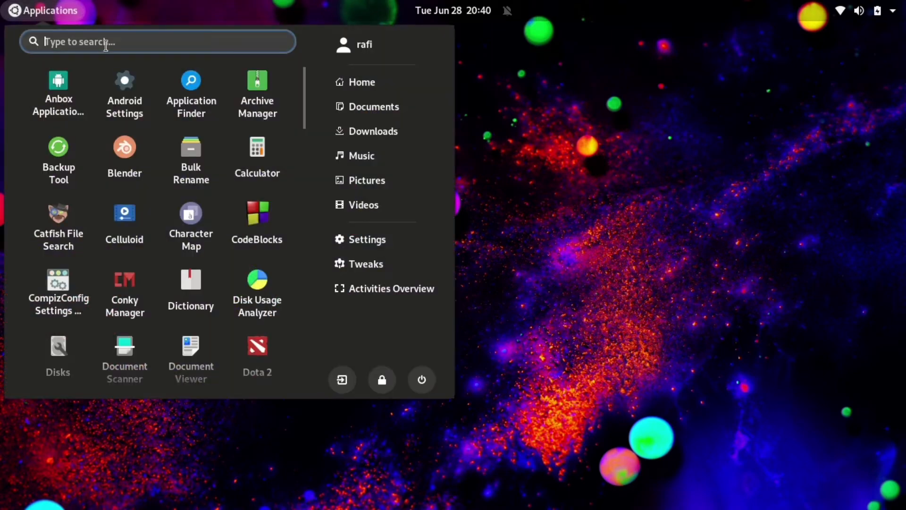
{"action": "type", "text": "ex"}
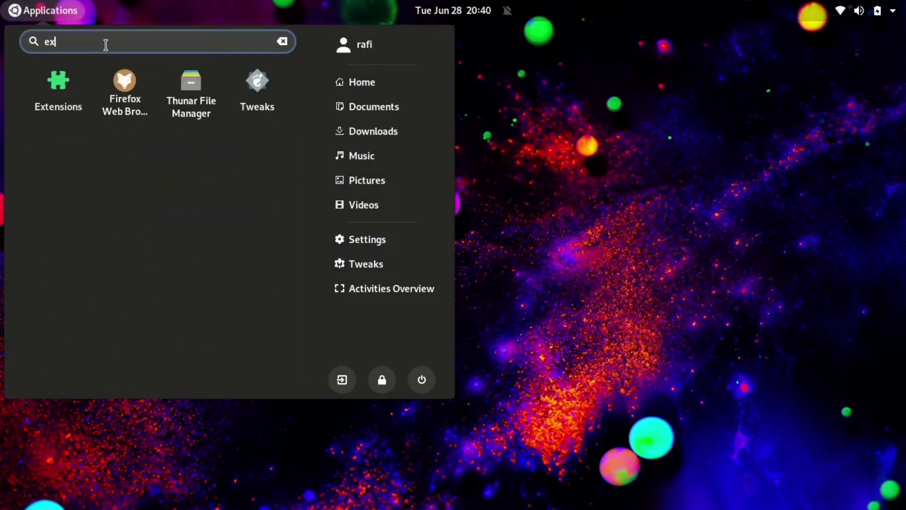
{"action": "left_click", "coordinate": [67, 85]}
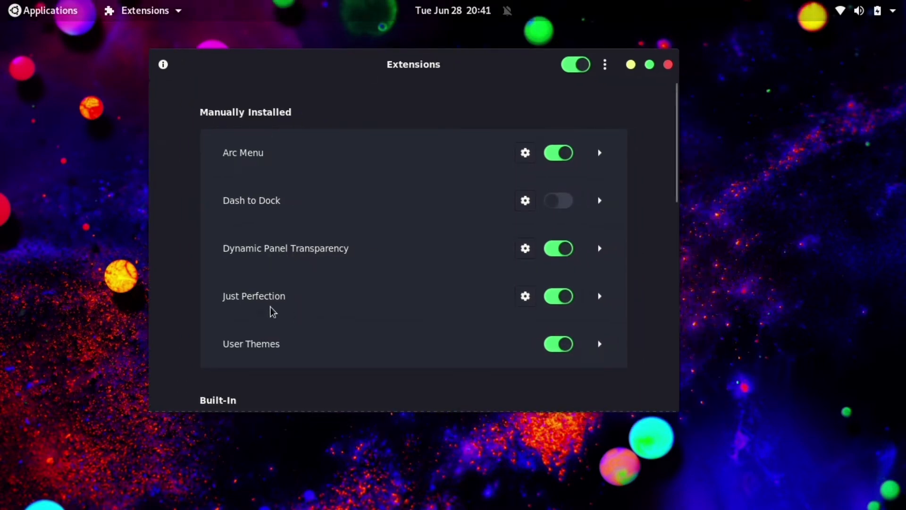
Open Arc Menu's settings and try the Center and Right panel positions
{"action": "left_click", "coordinate": [522, 156]}
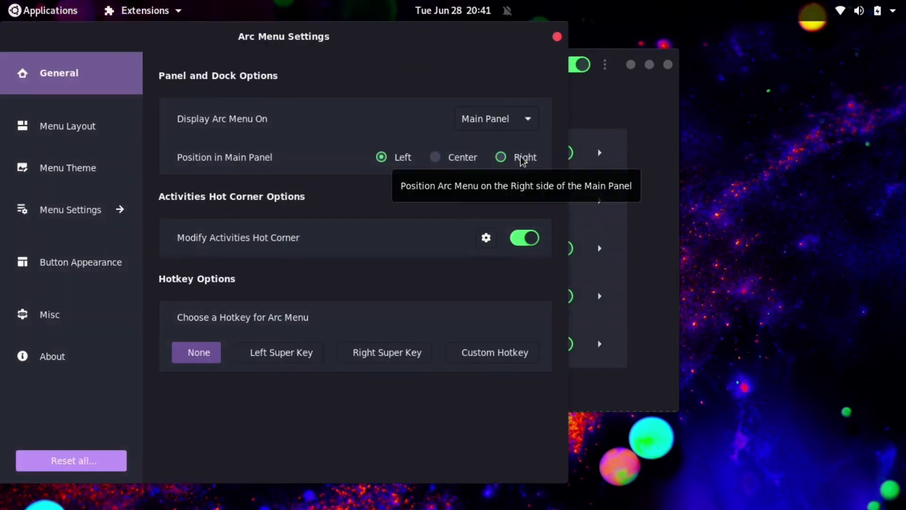
{"action": "left_click_drag", "start_coordinate": [258, 36], "coordinate": [491, 55]}
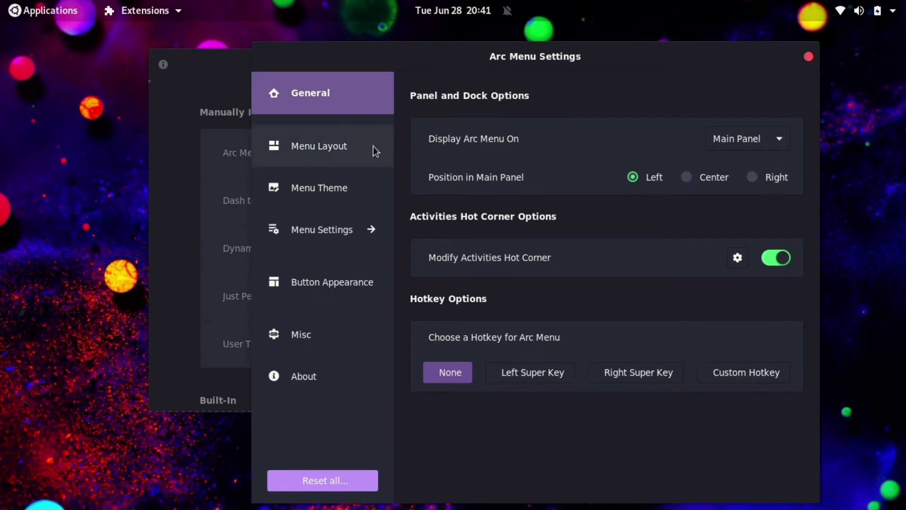
{"action": "left_click", "coordinate": [686, 178]}
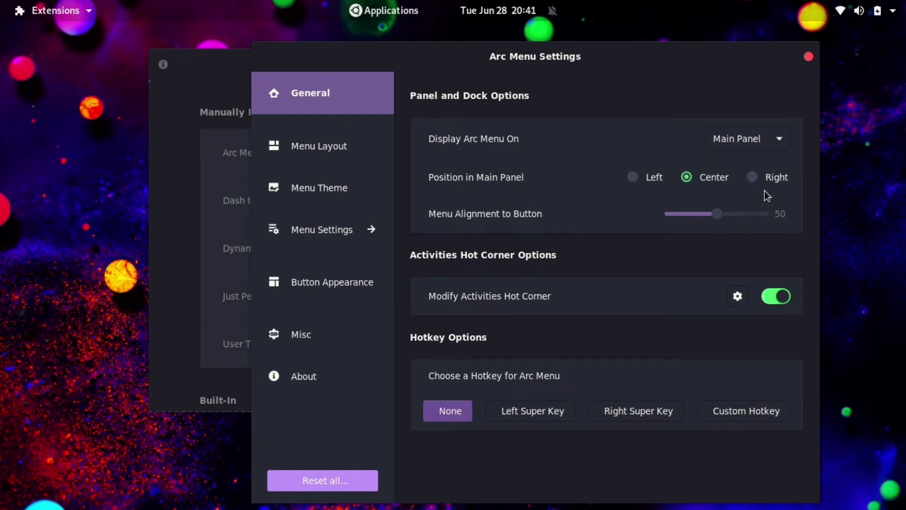
{"action": "left_click", "coordinate": [753, 177]}
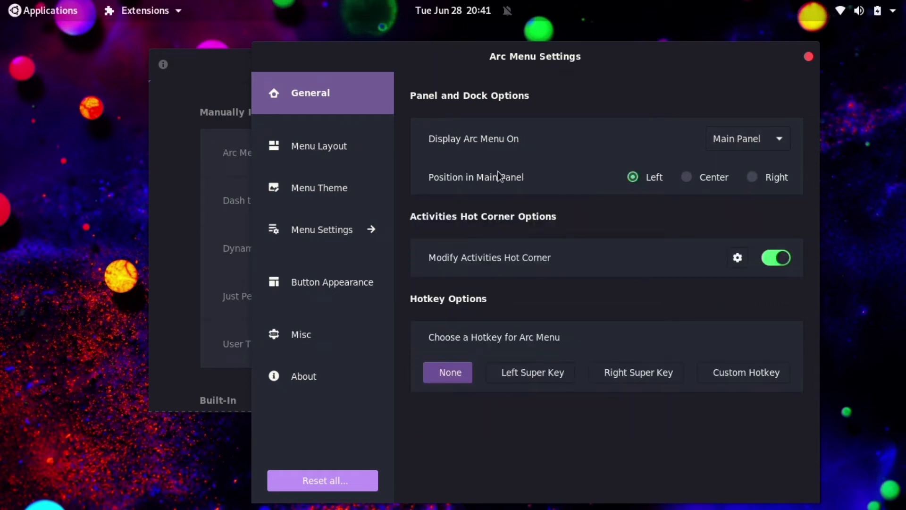
Apply the Redmond Menu Style from the Modern menu layouts and close Arc Menu settings
{"action": "left_click", "coordinate": [314, 158]}
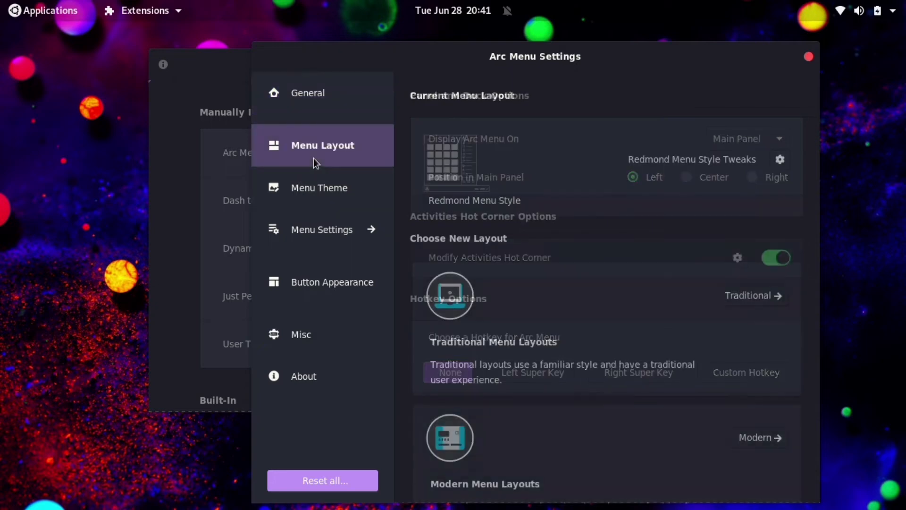
{"action": "scroll", "coordinate": [613, 307], "scroll_direction": "down", "scroll_amount": 4}
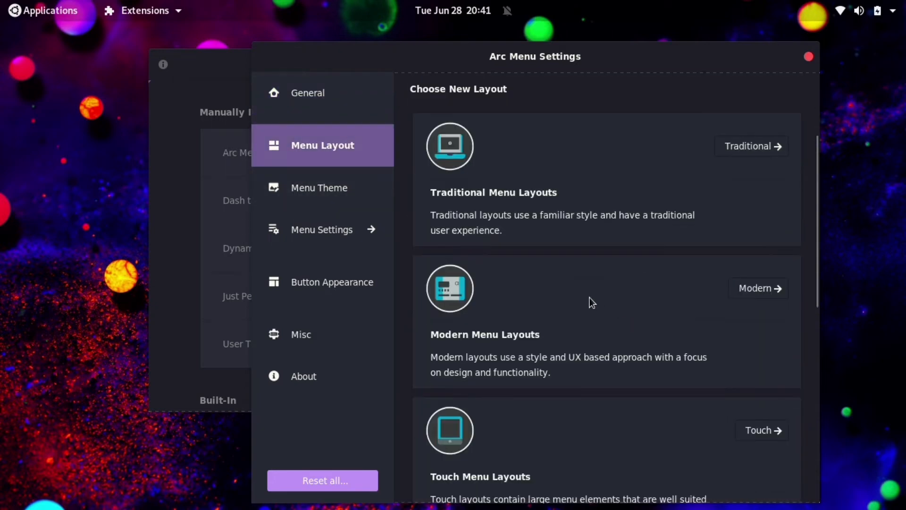
{"action": "left_click", "coordinate": [738, 290]}
{"action": "left_click", "coordinate": [623, 311]}
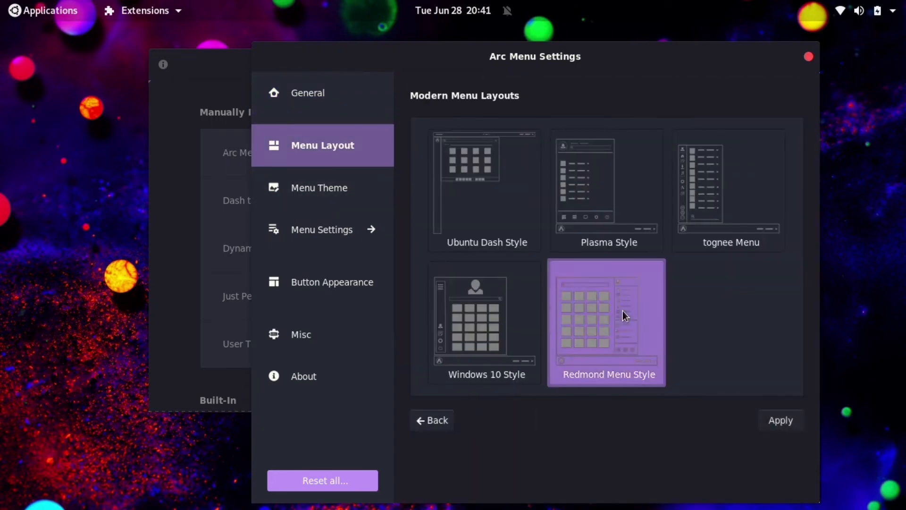
{"action": "left_click", "coordinate": [780, 420]}
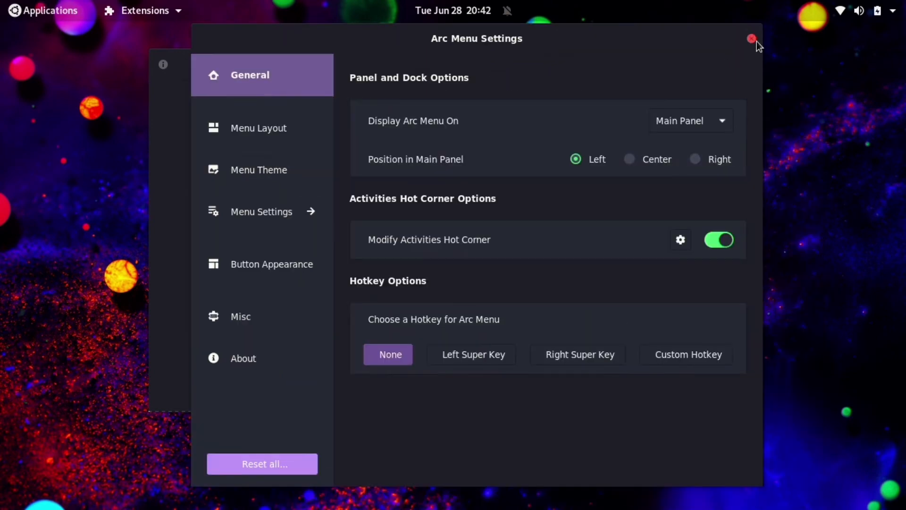
{"action": "left_click", "coordinate": [752, 38]}
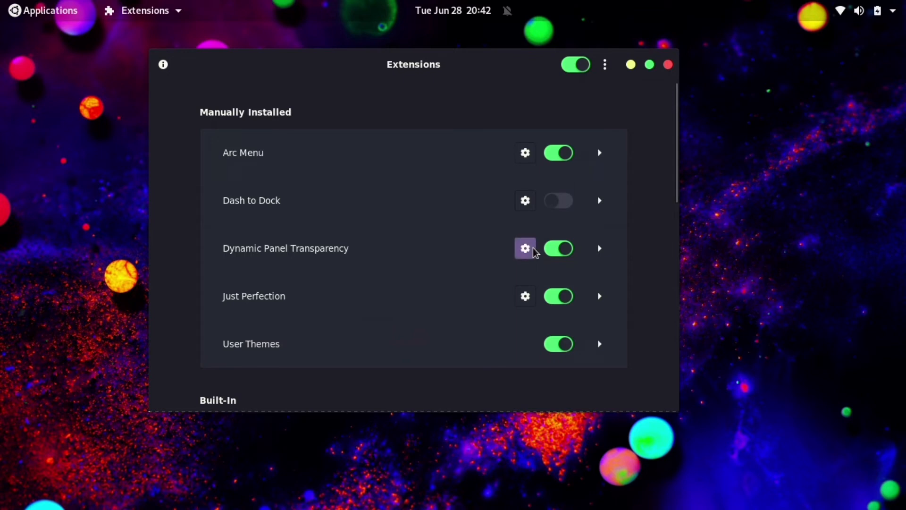
Open Just Perfection's settings and set Clock Menu Position to Right
{"action": "left_click_drag", "start_coordinate": [442, 61], "coordinate": [471, 75]}
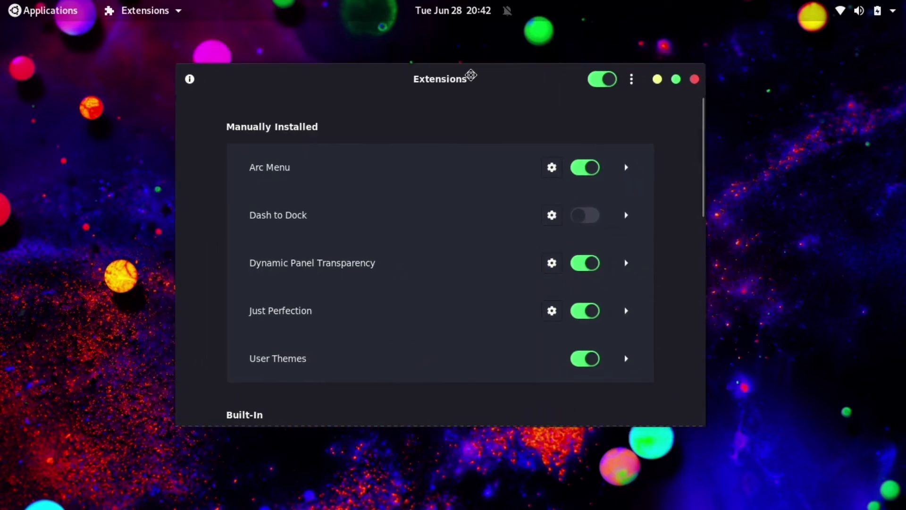
{"action": "left_click", "coordinate": [552, 311]}
{"action": "scroll", "coordinate": [218, 199], "scroll_direction": "down", "scroll_amount": 5}
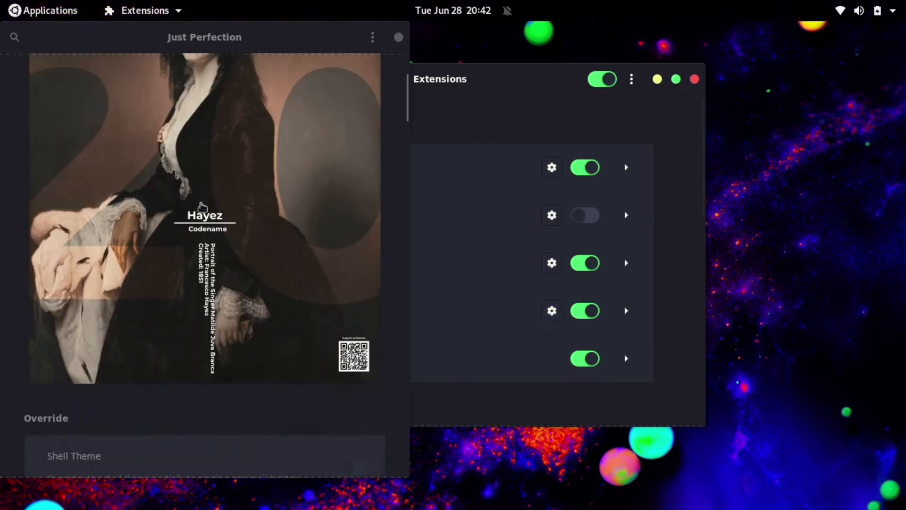
{"action": "scroll", "coordinate": [211, 212], "scroll_direction": "down", "scroll_amount": 7}
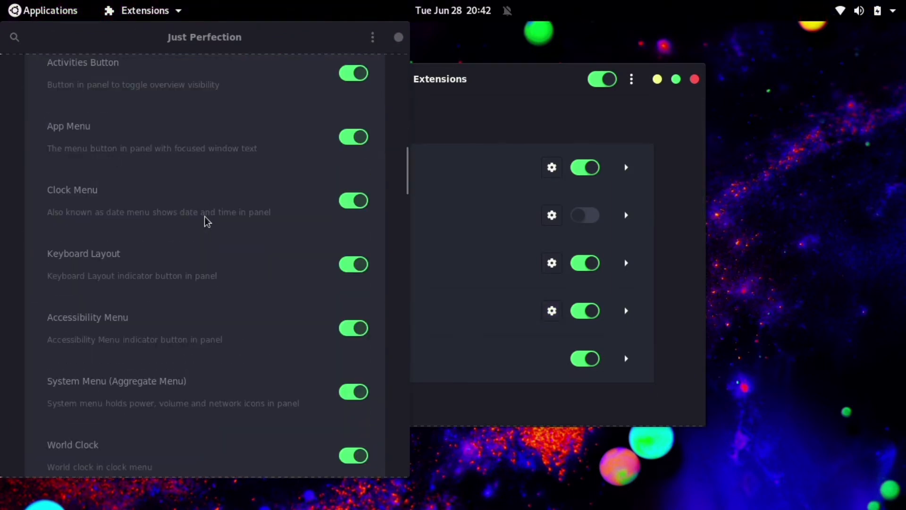
{"action": "scroll", "coordinate": [208, 225], "scroll_direction": "down", "scroll_amount": 10}
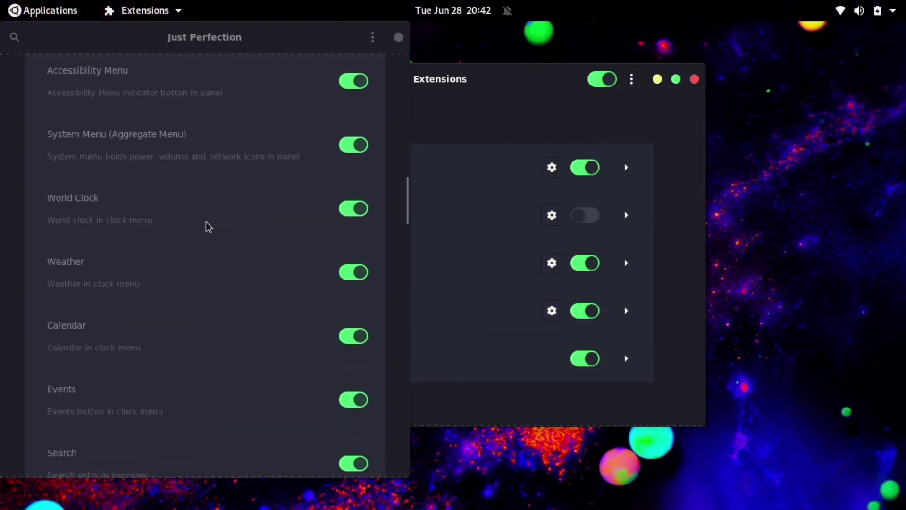
{"action": "scroll", "coordinate": [211, 235], "scroll_direction": "down", "scroll_amount": 12}
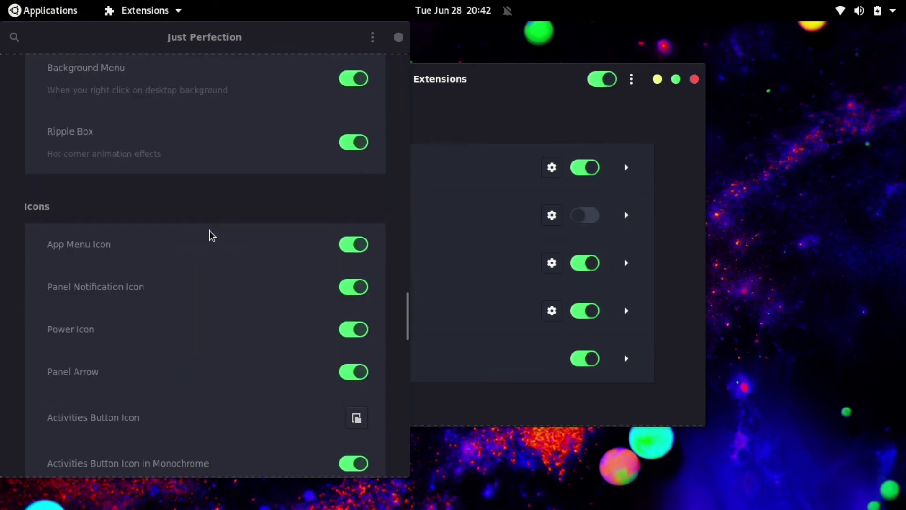
{"action": "scroll", "coordinate": [211, 242], "scroll_direction": "down", "scroll_amount": 10}
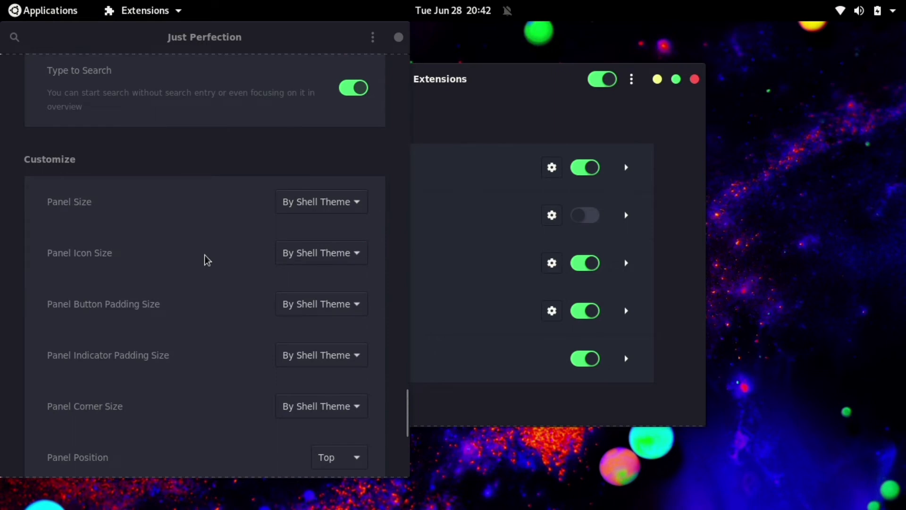
{"action": "scroll", "coordinate": [208, 260], "scroll_direction": "down", "scroll_amount": 2}
{"action": "scroll", "coordinate": [175, 312], "scroll_direction": "down", "scroll_amount": 4}
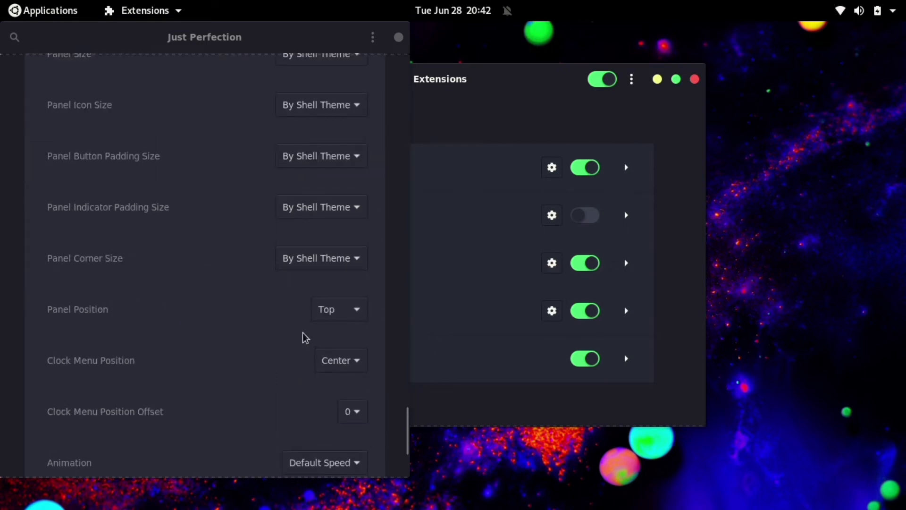
{"action": "scroll", "coordinate": [318, 336], "scroll_direction": "down", "scroll_amount": 4}
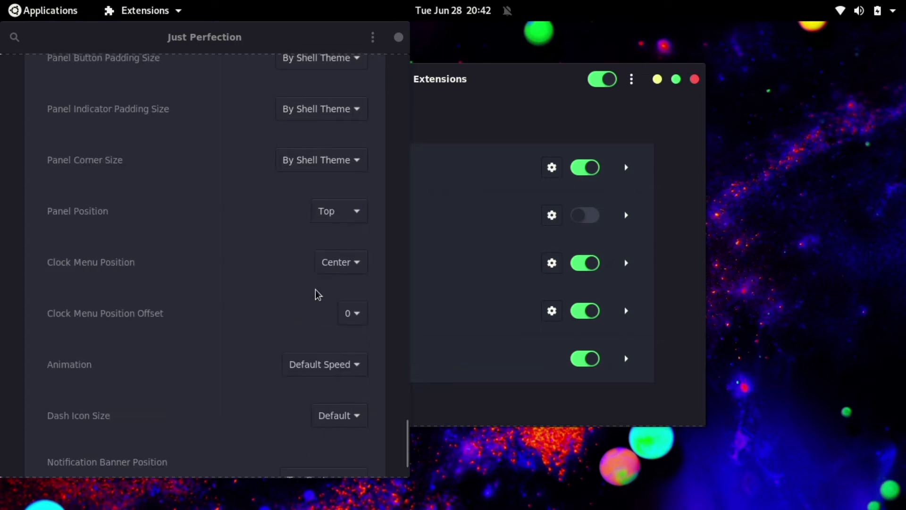
{"action": "left_click", "coordinate": [358, 263]}
{"action": "left_click", "coordinate": [356, 285]}
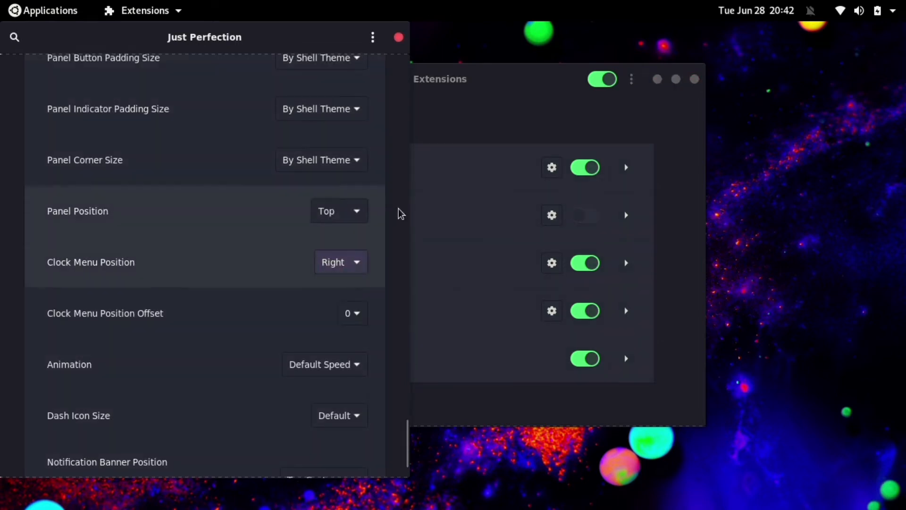
Try Panel Position Bottom, test the applications menu, then set Panel Position back to Top
{"action": "scroll", "coordinate": [234, 342], "scroll_direction": "down", "scroll_amount": 3}
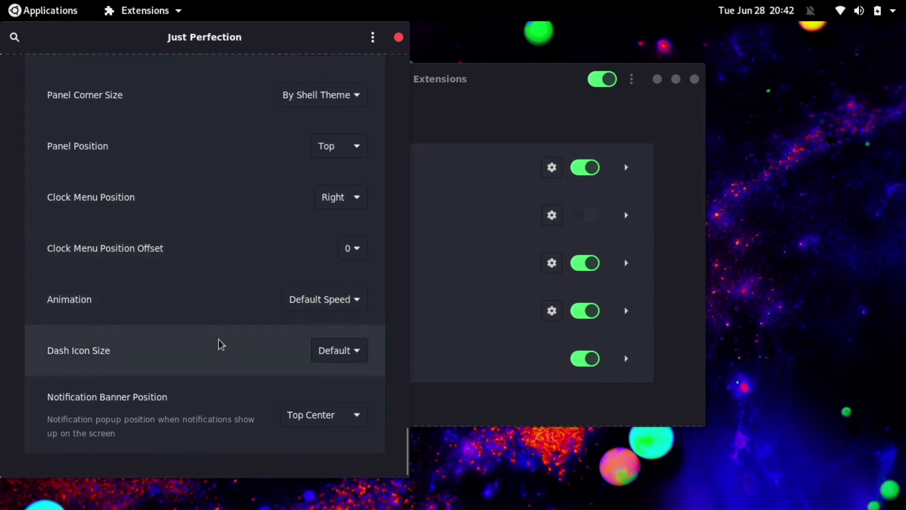
{"action": "scroll", "coordinate": [276, 320], "scroll_direction": "up", "scroll_amount": 5}
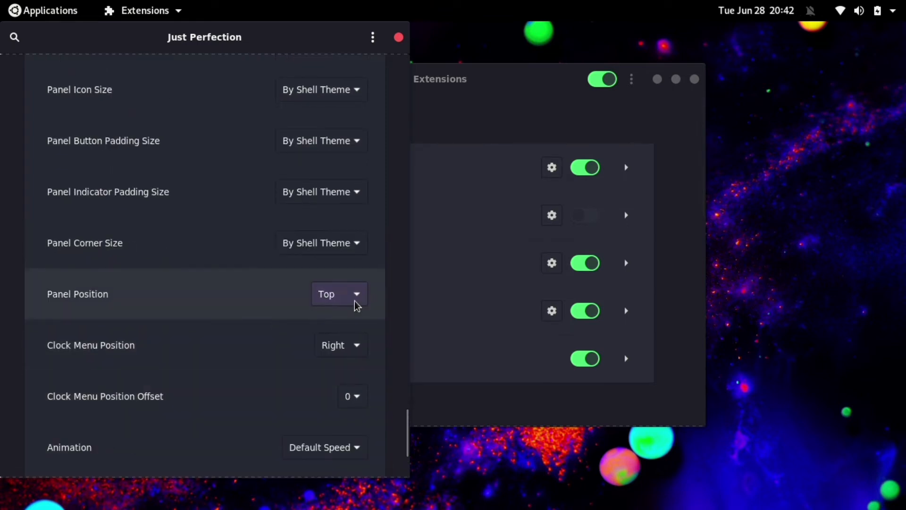
{"action": "left_click", "coordinate": [357, 305]}
{"action": "left_click", "coordinate": [350, 316]}
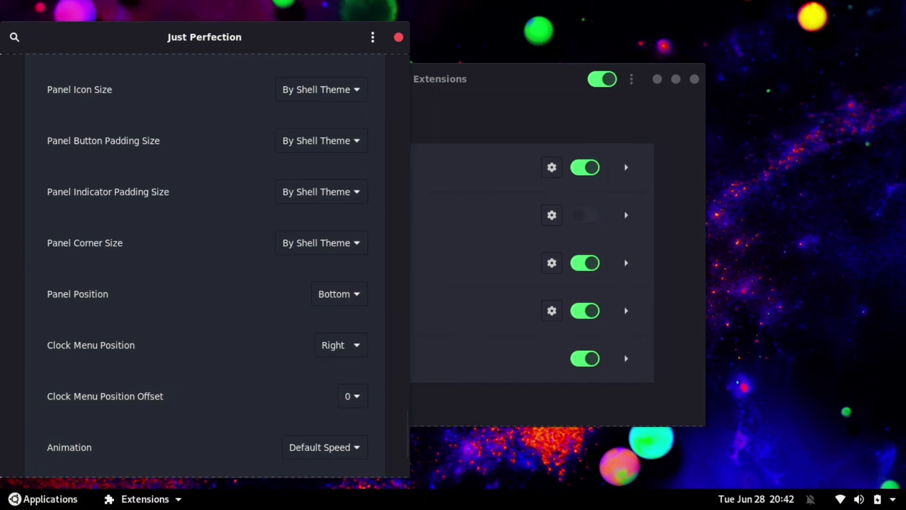
{"action": "left_click", "coordinate": [20, 503]}
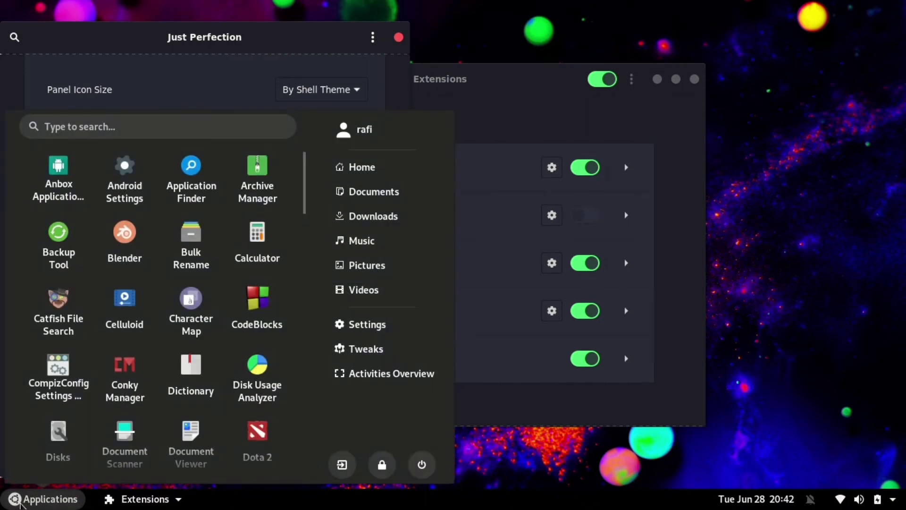
{"action": "left_click", "coordinate": [21, 503]}
{"action": "left_click", "coordinate": [351, 294]}
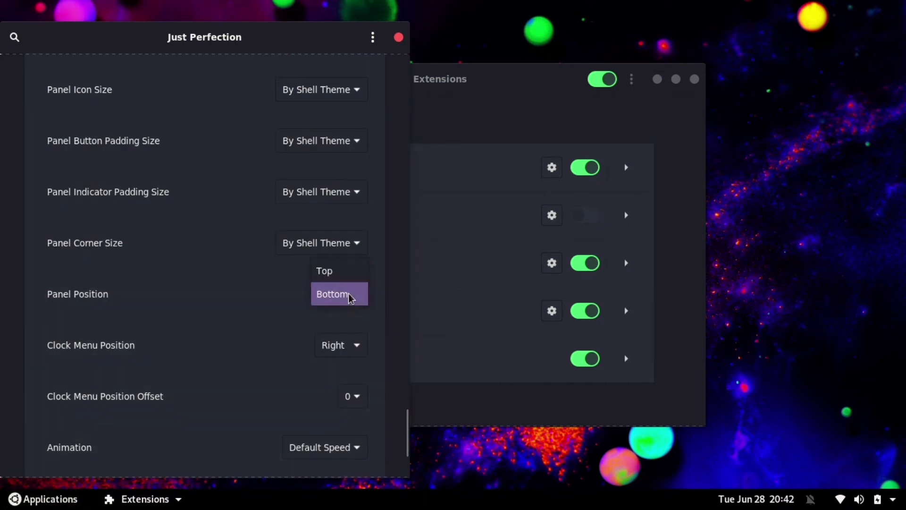
{"action": "left_click", "coordinate": [342, 272]}
{"action": "left_click_drag", "start_coordinate": [197, 36], "coordinate": [309, 41]}
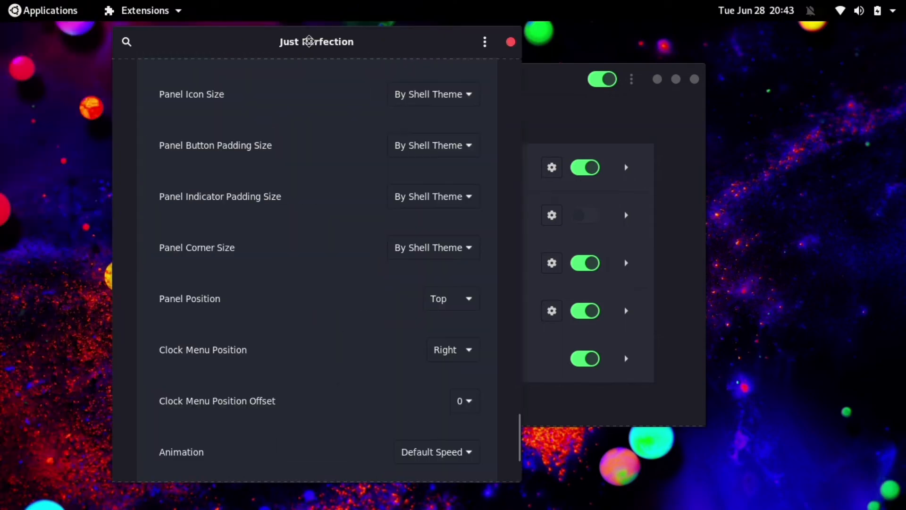
Close Just Perfection's settings and open extensions.gnome.org in Google Chrome
{"action": "left_click", "coordinate": [511, 41]}
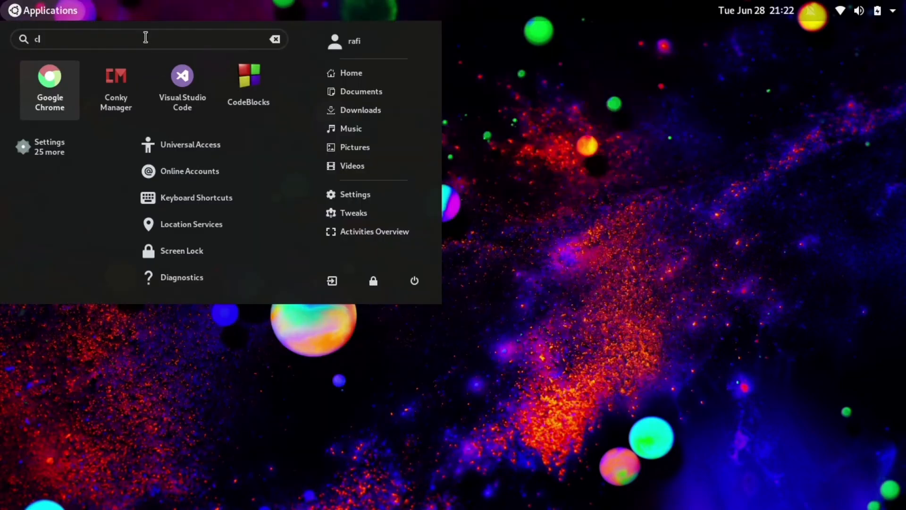
{"action": "left_click", "coordinate": [51, 78]}
{"action": "left_click", "coordinate": [190, 58]}
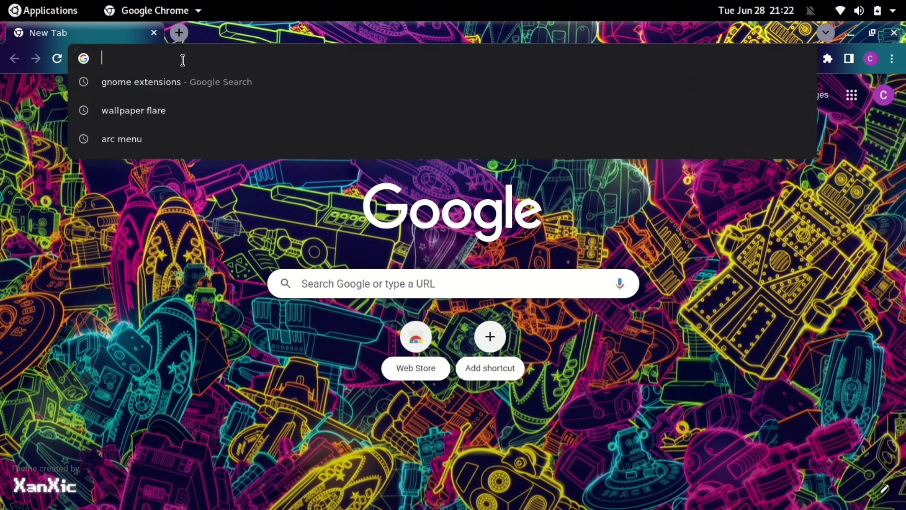
{"action": "left_click", "coordinate": [174, 83]}
{"action": "left_click", "coordinate": [202, 214]}
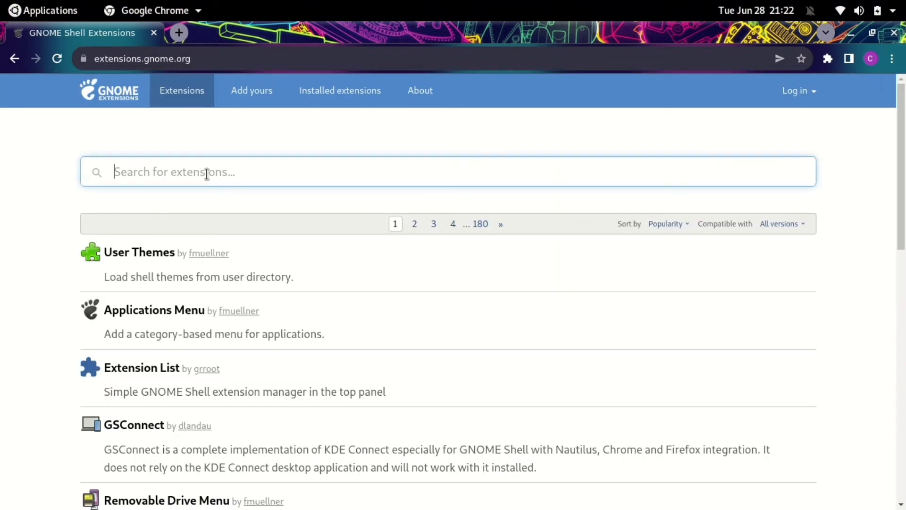
Search 'dash to panel', switch it on, confirm Install, and minimize Chrome
{"action": "type", "text": "dash to panel"}
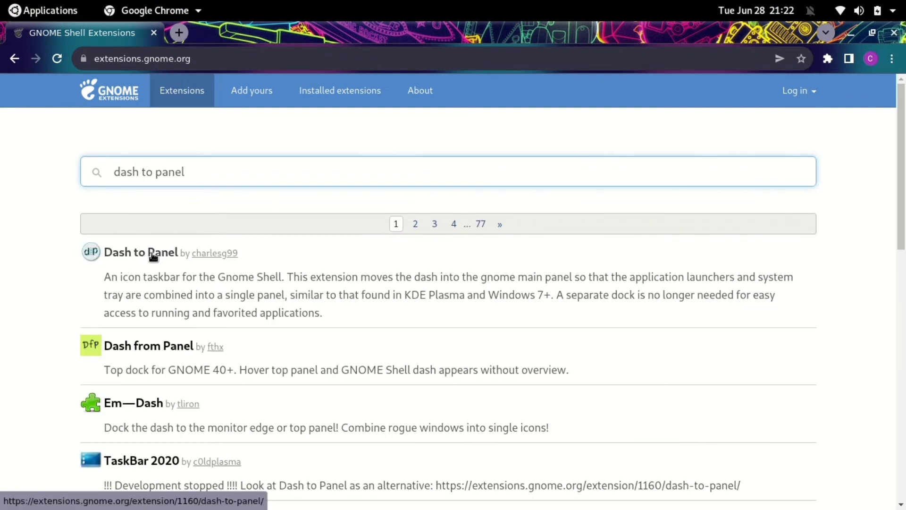
{"action": "left_click", "coordinate": [152, 254]}
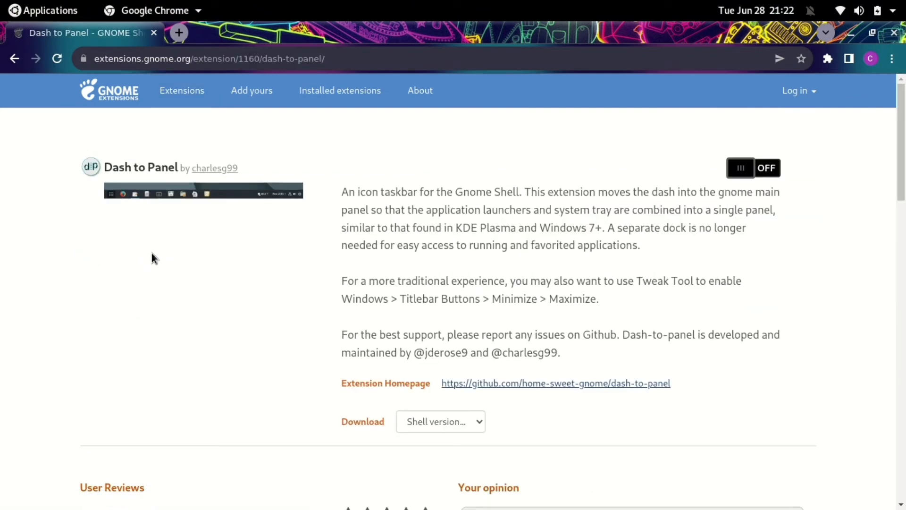
{"action": "left_click", "coordinate": [743, 168]}
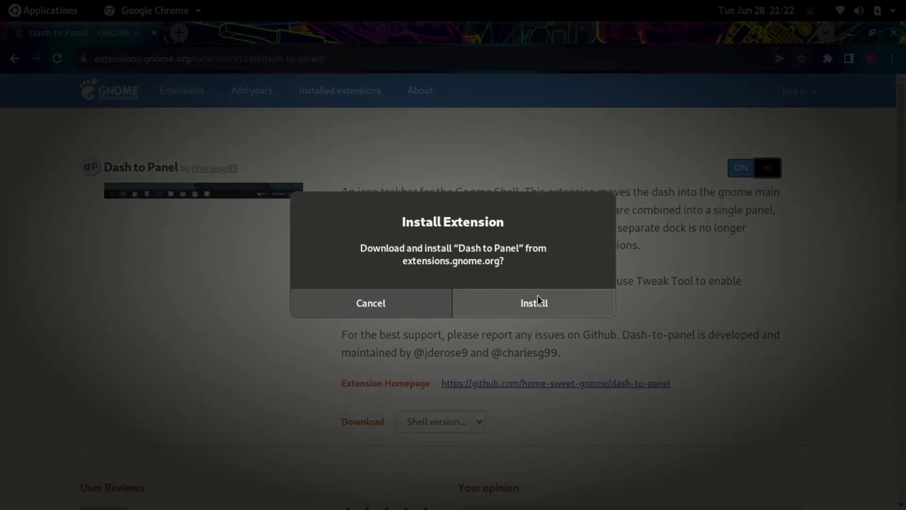
{"action": "left_click", "coordinate": [538, 301]}
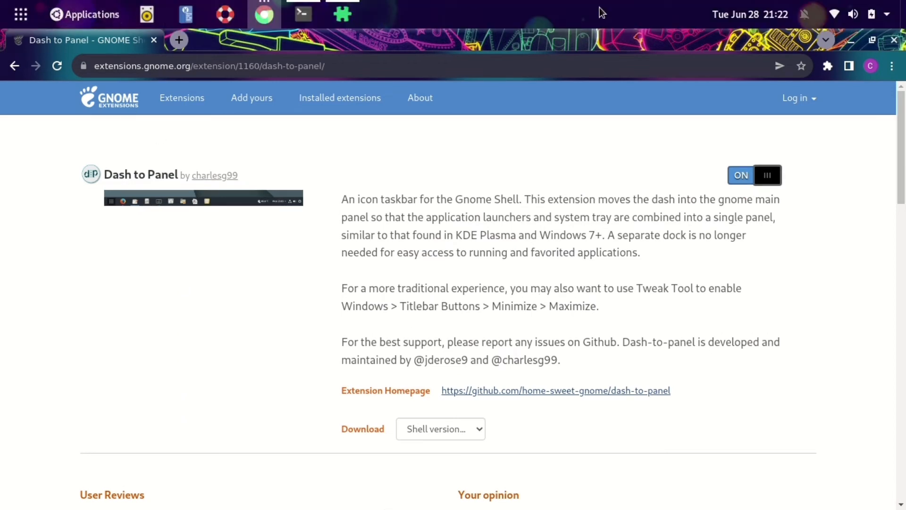
{"action": "left_click", "coordinate": [854, 40]}
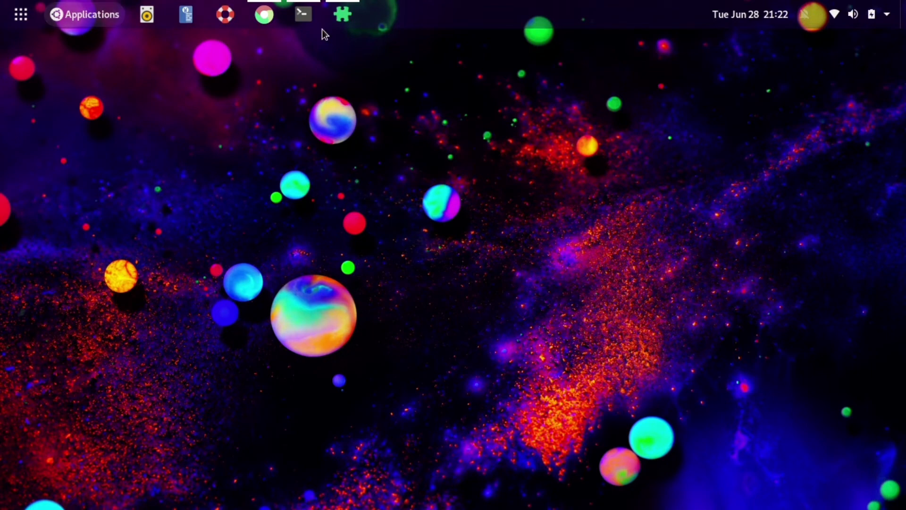
Open Dash to Panel's settings in Extensions and thin the panel from 43 px to 39 px
{"action": "left_click", "coordinate": [351, 16]}
{"action": "left_click_drag", "start_coordinate": [420, 85], "coordinate": [454, 88]}
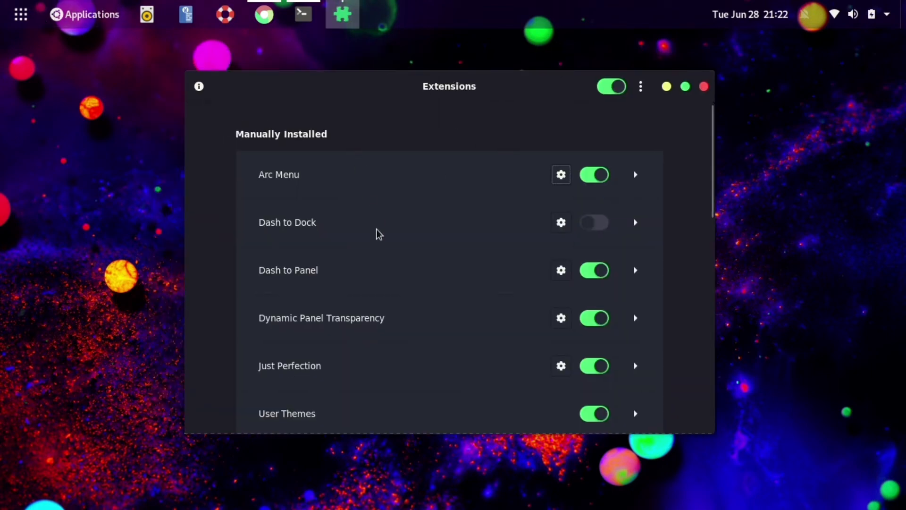
{"action": "left_click", "coordinate": [562, 270]}
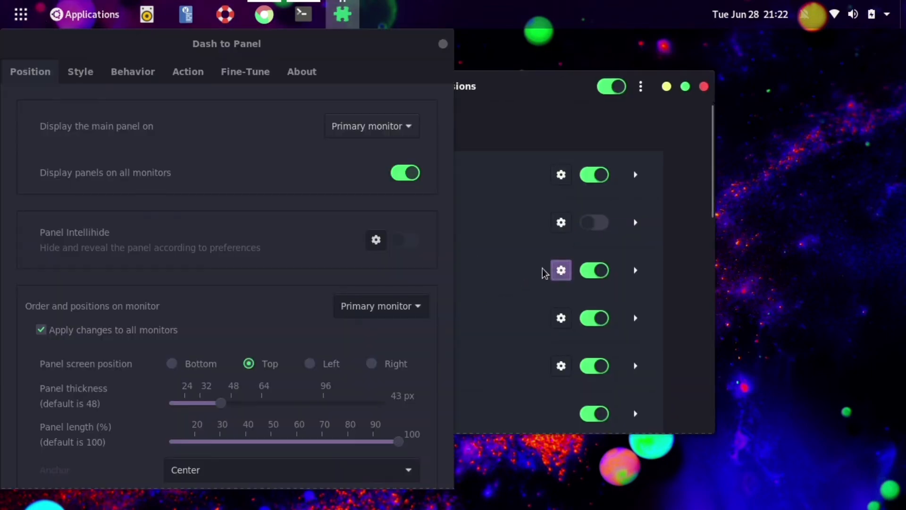
{"action": "left_click_drag", "start_coordinate": [206, 47], "coordinate": [513, 61]}
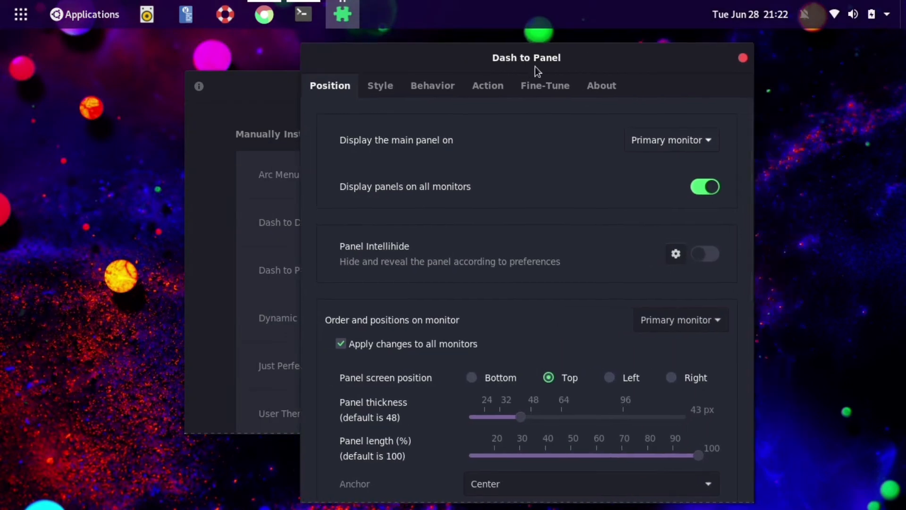
{"action": "scroll", "coordinate": [514, 325], "scroll_direction": "down", "scroll_amount": 3}
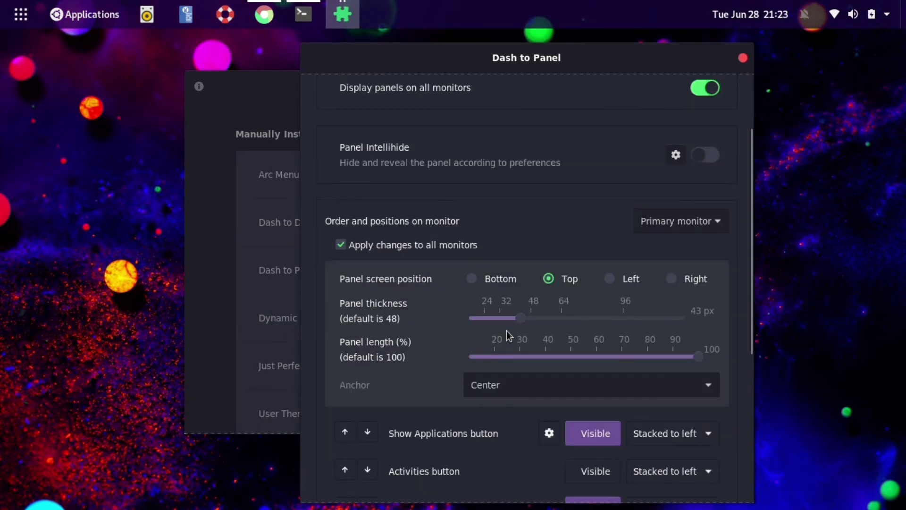
{"action": "mouse_move", "coordinate": [517, 319]}
{"action": "left_mouse_down"}
{"action": "mouse_move", "coordinate": [500, 320]}
{"action": "mouse_move", "coordinate": [510, 321]}
{"action": "left_mouse_up"}
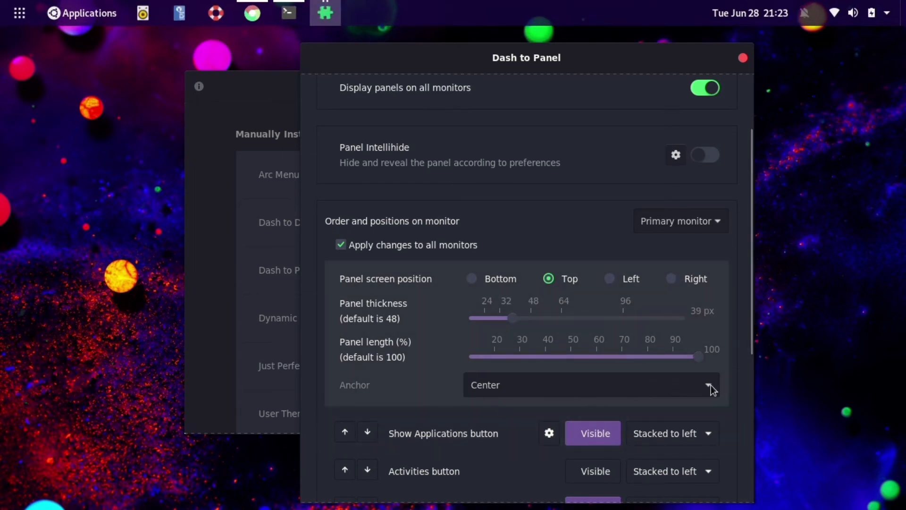
Hide the Show Applications button from the Dash to Panel top bar
{"action": "scroll", "coordinate": [561, 416], "scroll_direction": "down", "scroll_amount": 6}
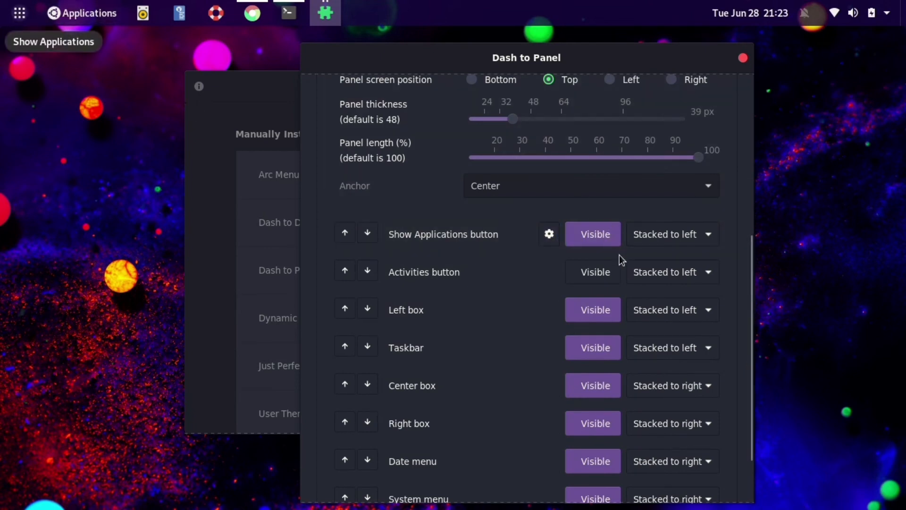
{"action": "left_click", "coordinate": [20, 12]}
{"action": "left_click", "coordinate": [15, 8]}
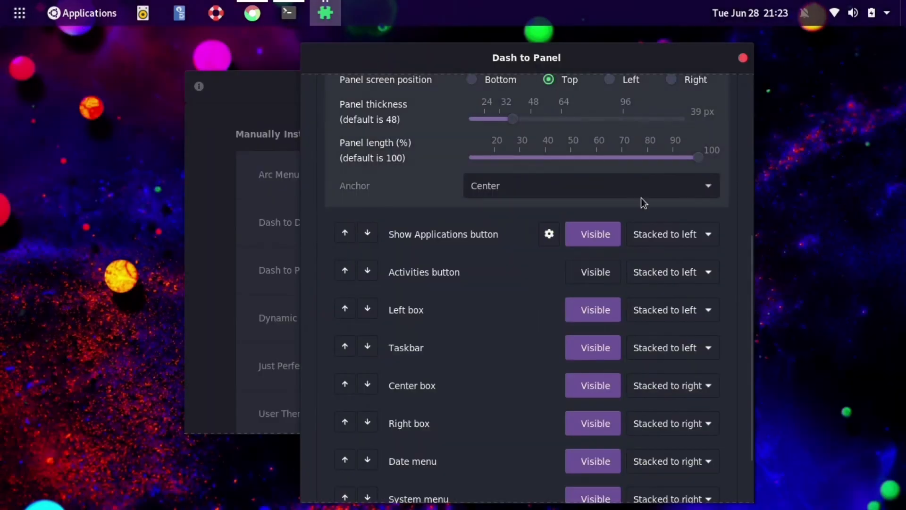
{"action": "left_click", "coordinate": [610, 239]}
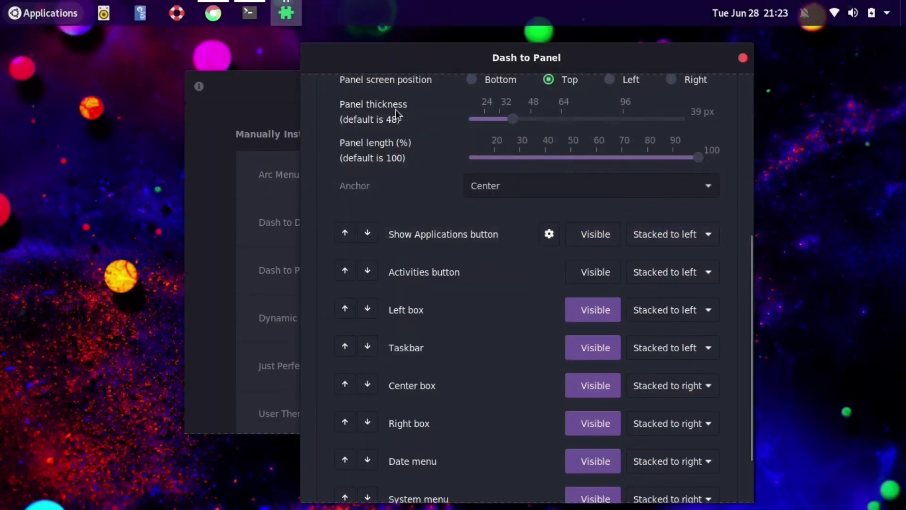
Scroll the Dash to Panel settings back to the top and close them
{"action": "scroll", "coordinate": [519, 274], "scroll_direction": "down", "scroll_amount": 2}
{"action": "scroll", "coordinate": [499, 294], "scroll_direction": "down", "scroll_amount": 1}
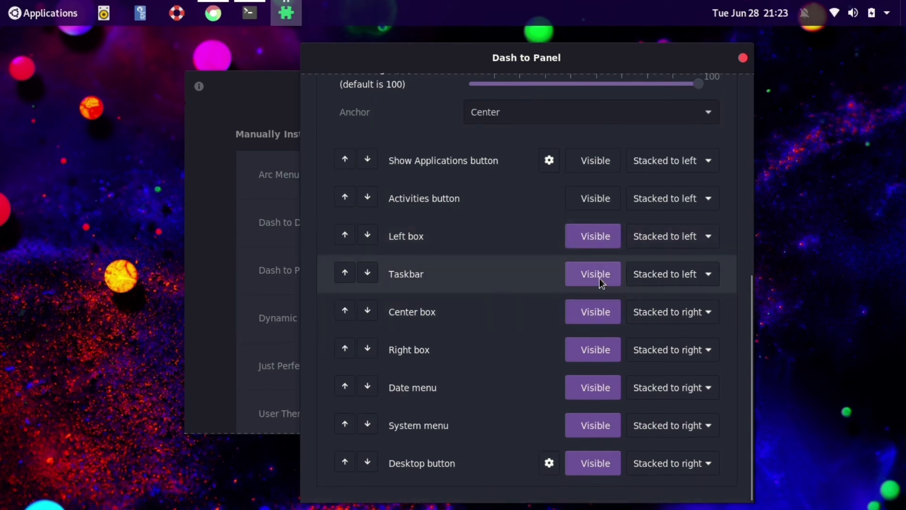
{"action": "scroll", "coordinate": [512, 236], "scroll_direction": "up", "scroll_amount": 6}
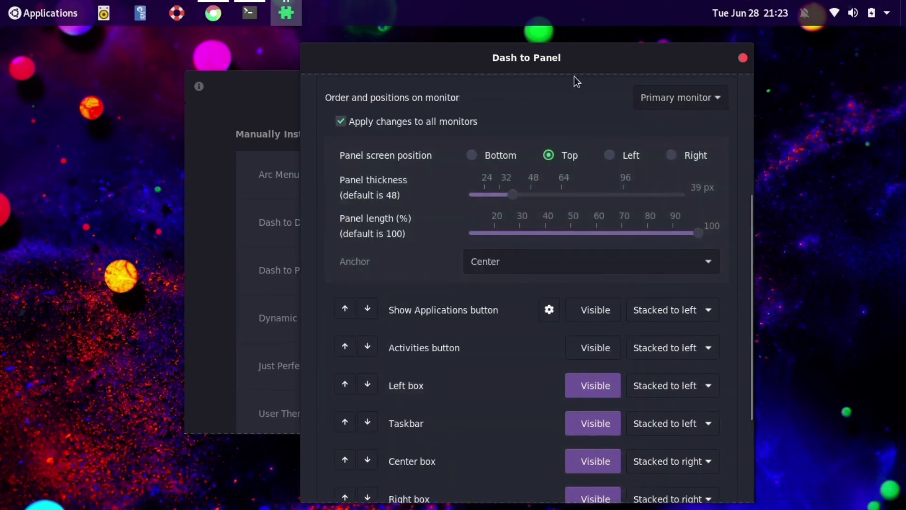
{"action": "left_click_drag", "start_coordinate": [569, 72], "coordinate": [487, 56]}
{"action": "left_click", "coordinate": [661, 44]}
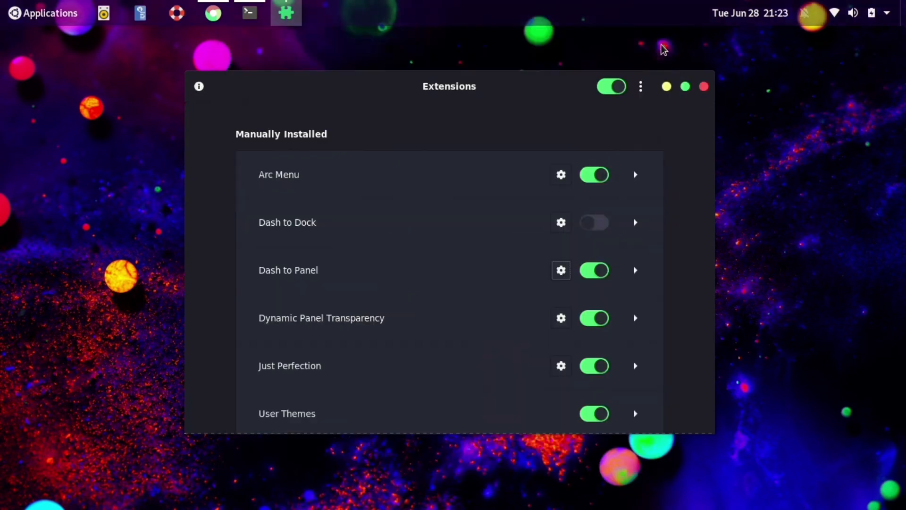
Open Arc Menu's settings at the detailed menu size options
{"action": "left_click_drag", "start_coordinate": [491, 91], "coordinate": [447, 81]}
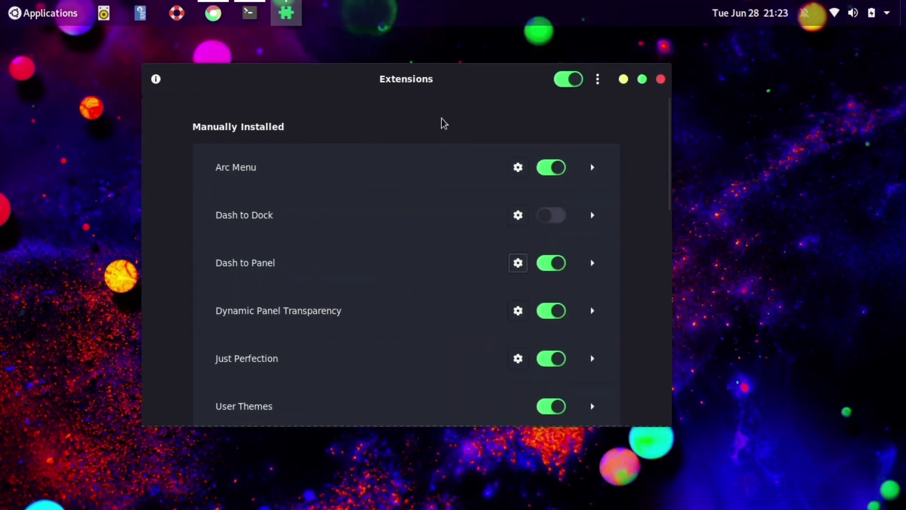
{"action": "left_click", "coordinate": [517, 168]}
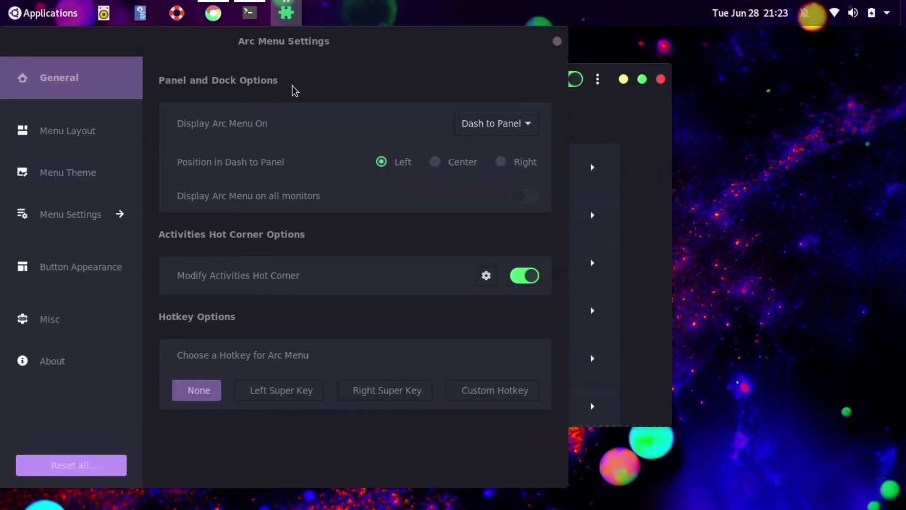
{"action": "left_click_drag", "start_coordinate": [286, 47], "coordinate": [471, 55]}
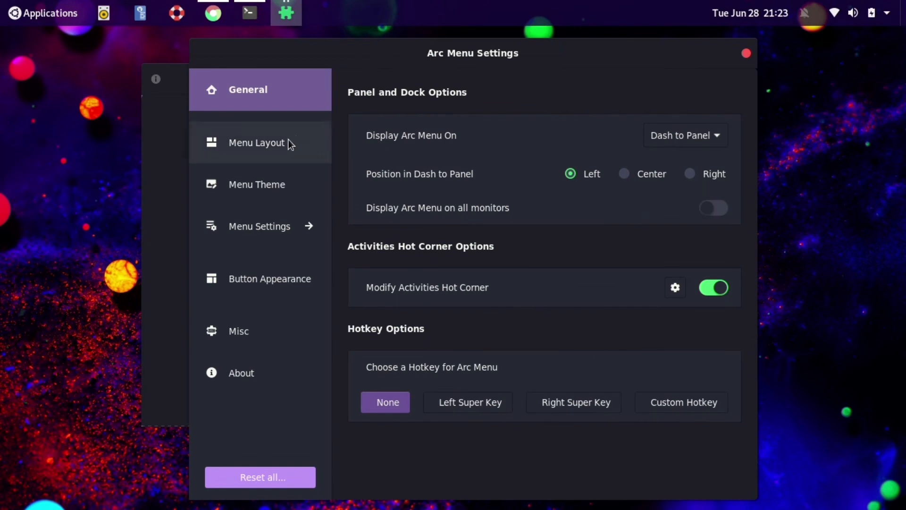
{"action": "left_click", "coordinate": [290, 143]}
{"action": "left_click", "coordinate": [278, 182]}
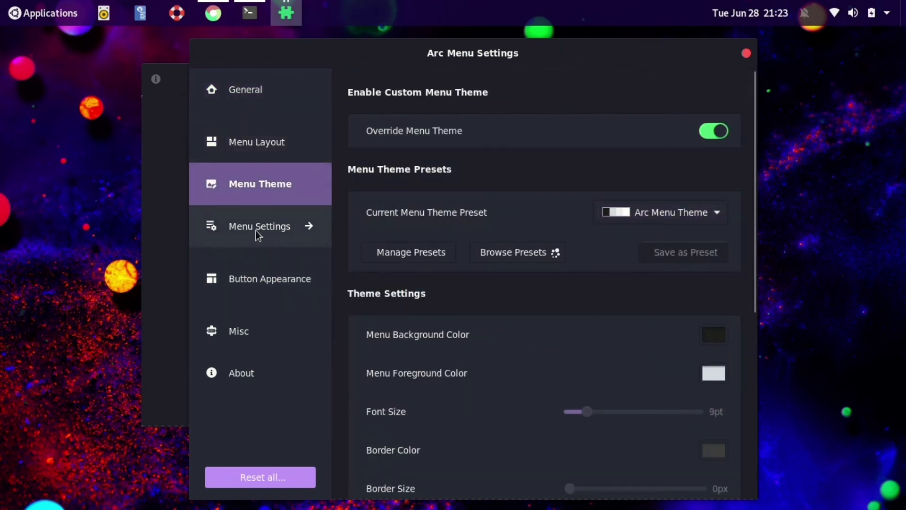
{"action": "scroll", "coordinate": [559, 323], "scroll_direction": "down", "scroll_amount": 5}
{"action": "scroll", "coordinate": [555, 309], "scroll_direction": "up", "scroll_amount": 5}
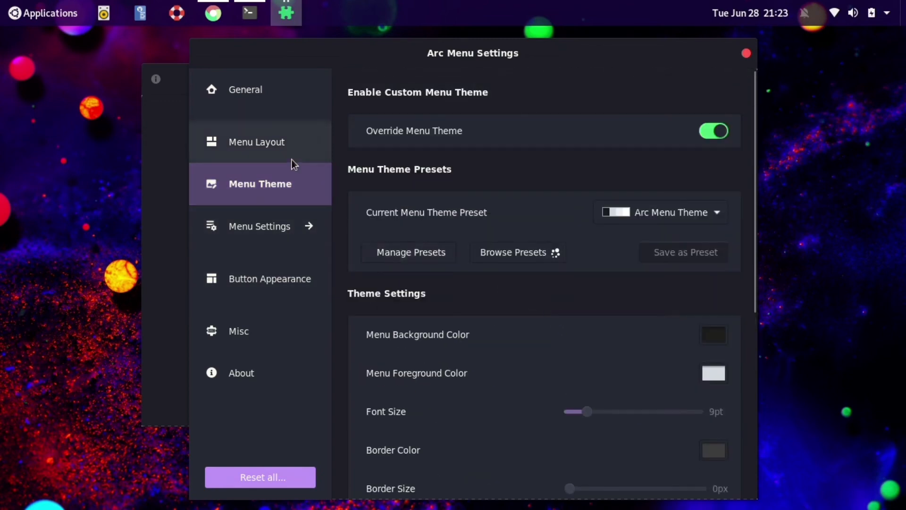
{"action": "left_click", "coordinate": [267, 226]}
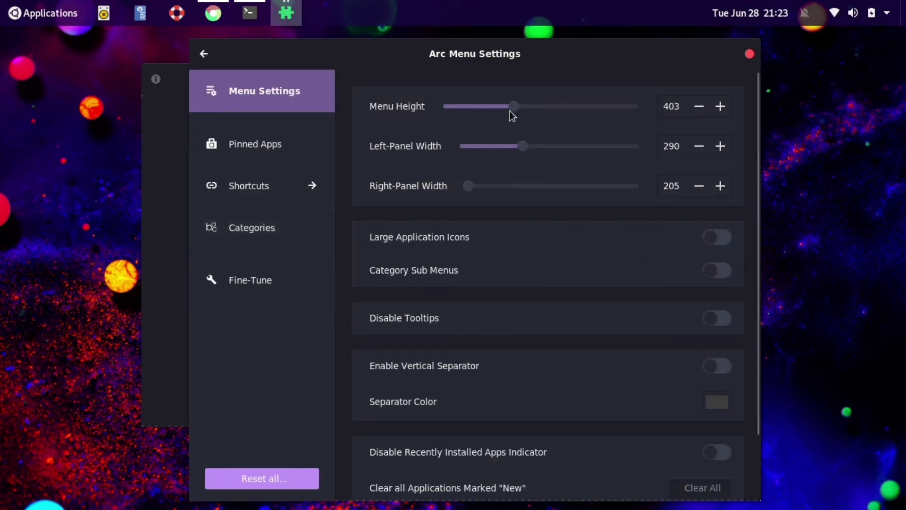
Set menu height 371 and left-panel width 243, apply, check the menu, and return to General
{"action": "left_click_drag", "start_coordinate": [514, 106], "coordinate": [478, 107]}
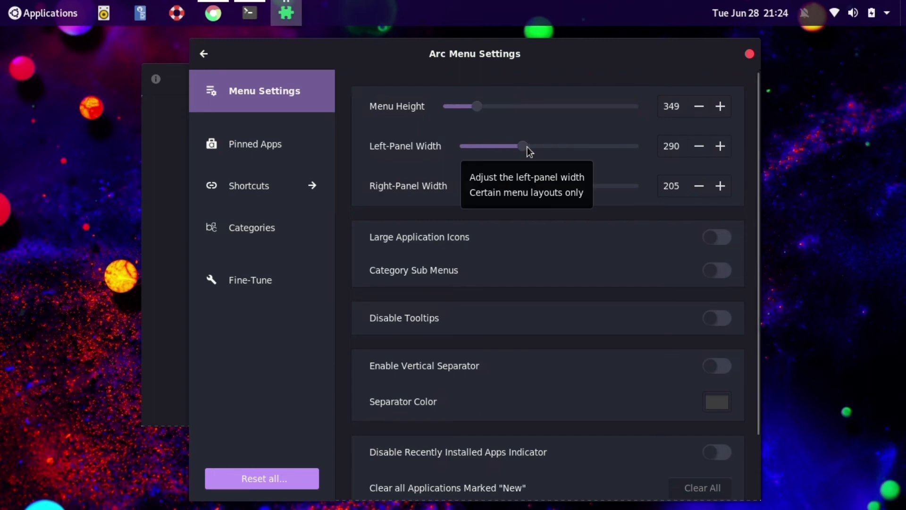
{"action": "mouse_move", "coordinate": [527, 146]}
{"action": "left_mouse_down"}
{"action": "mouse_move", "coordinate": [498, 148]}
{"action": "mouse_move", "coordinate": [511, 149]}
{"action": "left_mouse_up"}
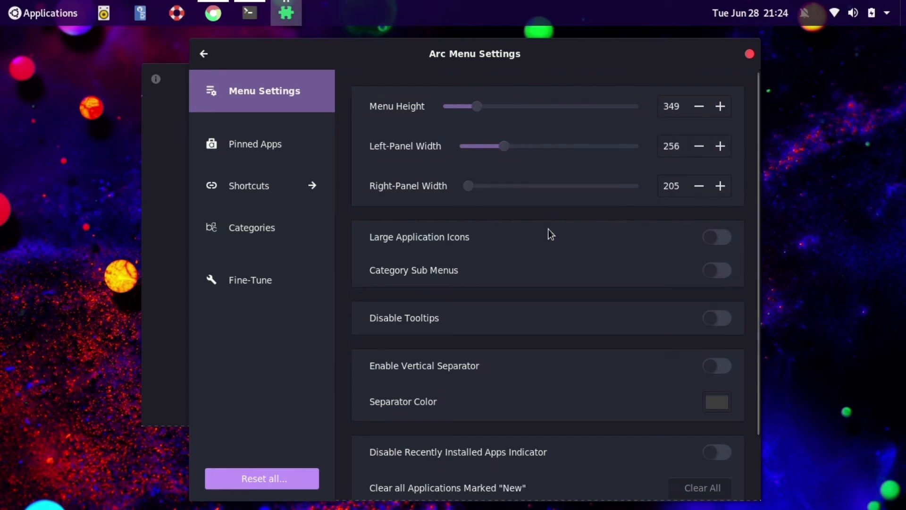
{"action": "scroll", "coordinate": [504, 144], "scroll_direction": "down", "scroll_amount": 3}
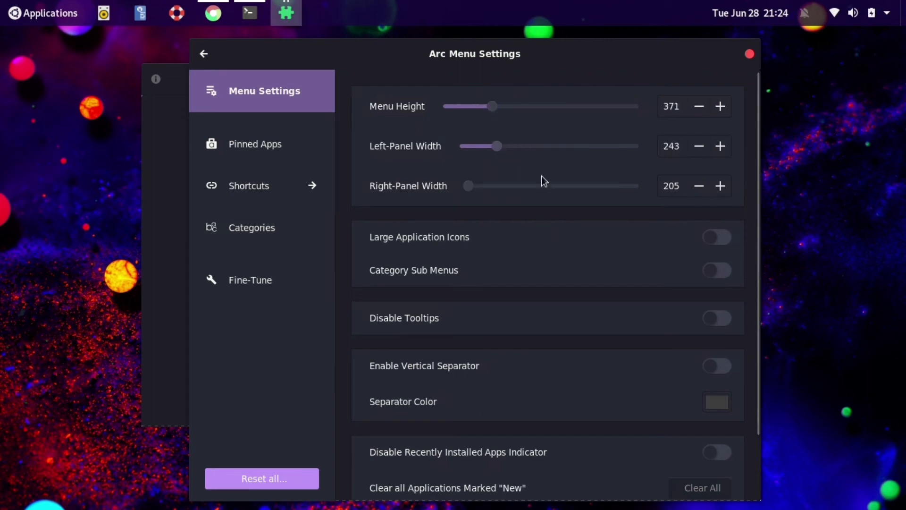
{"action": "scroll", "coordinate": [554, 261], "scroll_direction": "down", "scroll_amount": 3}
{"action": "left_click", "coordinate": [710, 466]}
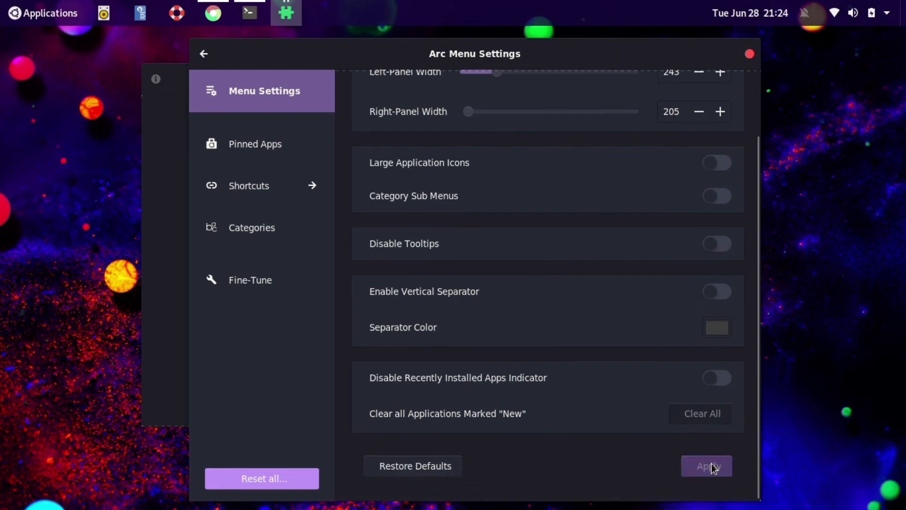
{"action": "left_click", "coordinate": [20, 16]}
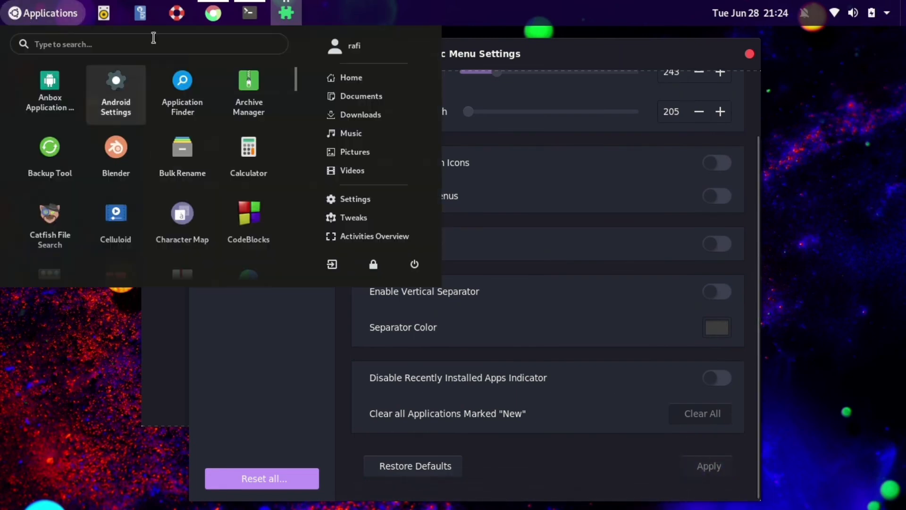
{"action": "left_click", "coordinate": [533, 189]}
{"action": "scroll", "coordinate": [377, 236], "scroll_direction": "up", "scroll_amount": 2}
{"action": "left_click", "coordinate": [204, 56]}
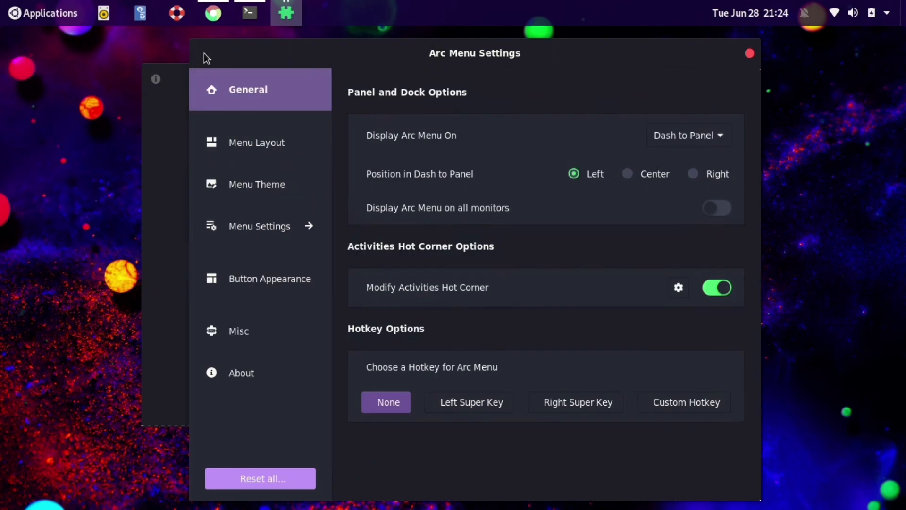
In Arc Menu's Button Appearance, try the icon-only button mode and preview it
{"action": "left_click", "coordinate": [255, 156]}
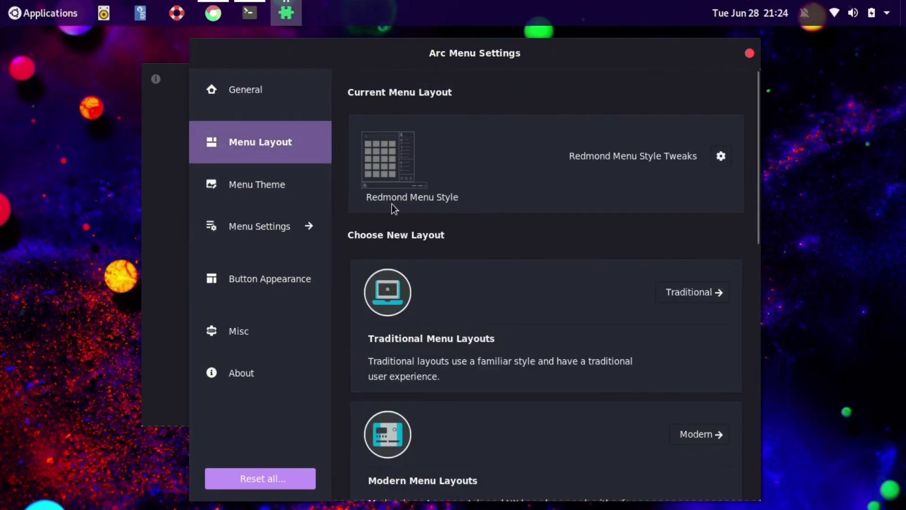
{"action": "left_click", "coordinate": [270, 190]}
{"action": "left_click", "coordinate": [282, 277]}
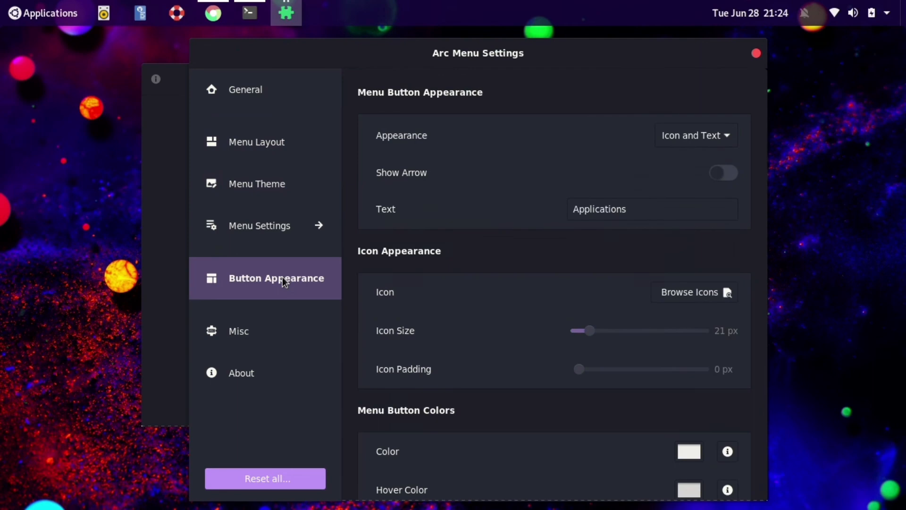
{"action": "left_click", "coordinate": [724, 147]}
{"action": "left_click", "coordinate": [683, 93]}
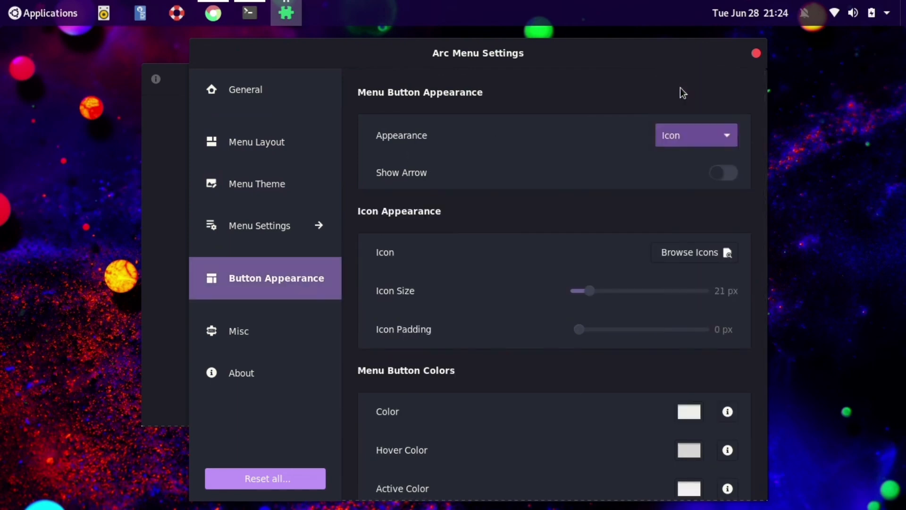
{"action": "left_click", "coordinate": [16, 15]}
{"action": "left_click", "coordinate": [17, 15]}
Switch the button to Icon and Text with the label 'Menu' replacing 'Applications'
{"action": "left_click", "coordinate": [693, 138]}
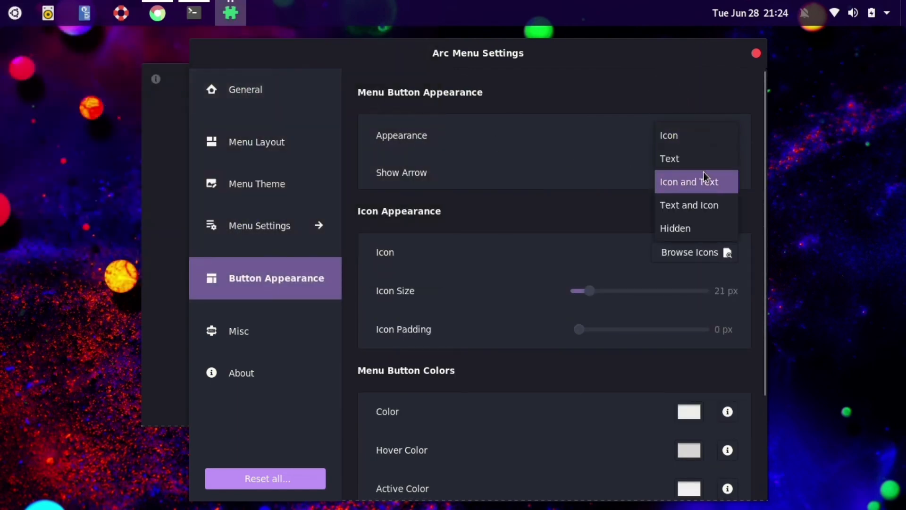
{"action": "left_click", "coordinate": [703, 180]}
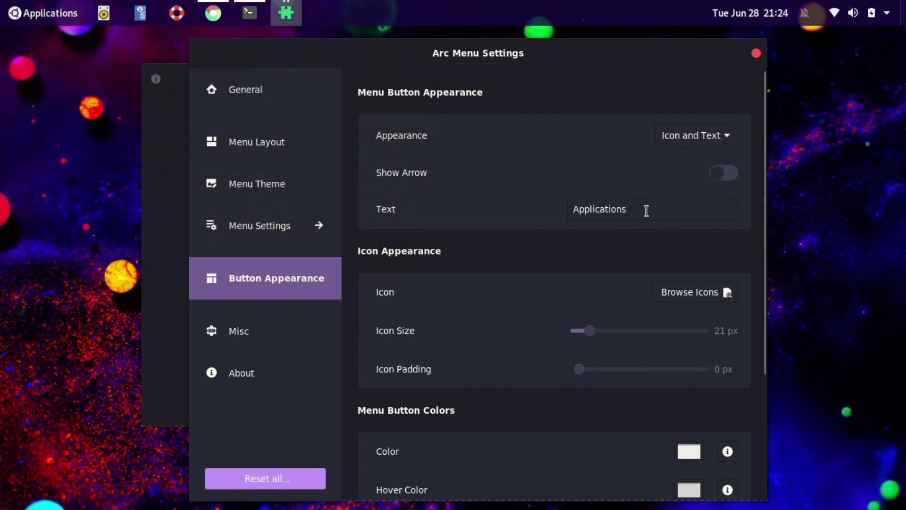
{"action": "double_click", "coordinate": [646, 211]}
{"action": "left_click", "coordinate": [646, 211]}
{"action": "key", "text": "BackSpace"}
{"action": "key", "text": "BackSpace"}
{"action": "key", "text": "BackSpace"}
{"action": "key", "text": "BackSpace"}
{"action": "key", "text": "BackSpace"}
{"action": "key", "text": "BackSpace"}
{"action": "key", "text": "BackSpace"}
{"action": "key", "text": "BackSpace"}
{"action": "key", "text": "BackSpace"}
{"action": "key", "text": "BackSpace"}
{"action": "key", "text": "BackSpace"}
{"action": "key", "text": "BackSpace"}
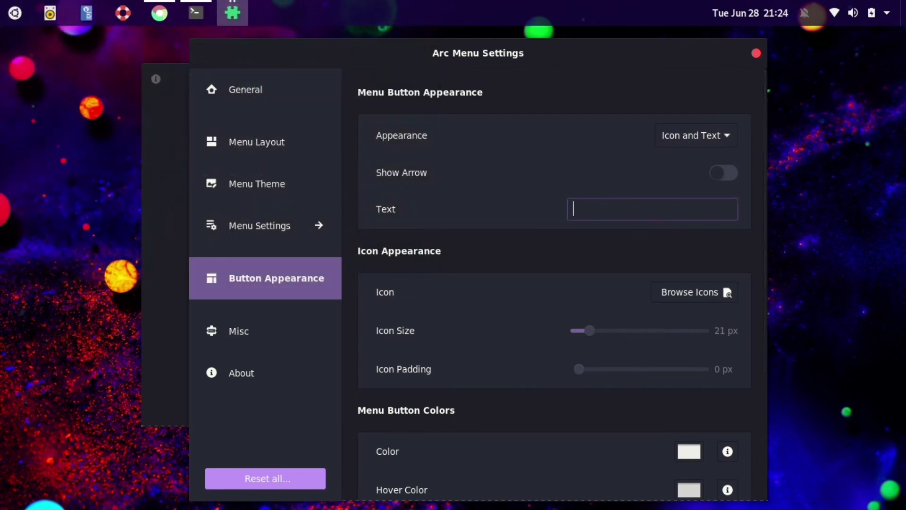
{"action": "type", "text": "Menu"}
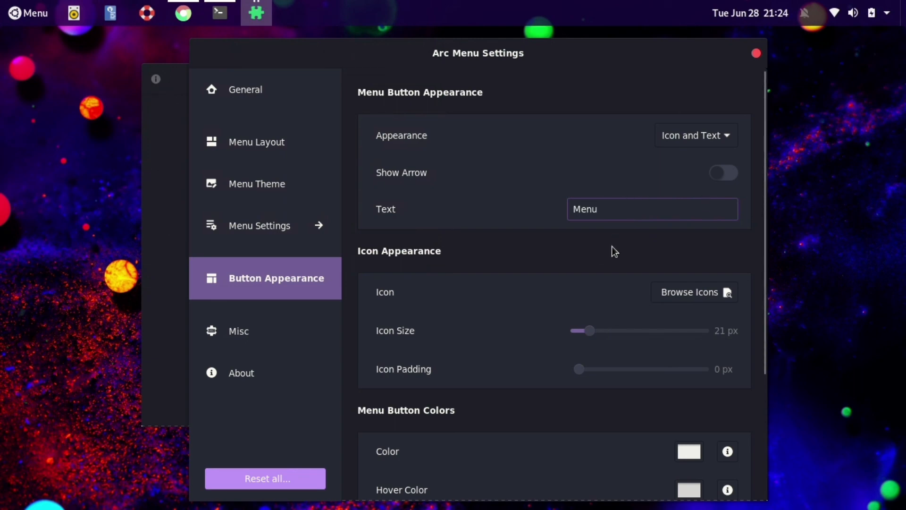
{"action": "scroll", "coordinate": [567, 257], "scroll_direction": "down", "scroll_amount": 5}
{"action": "left_click", "coordinate": [691, 278]}
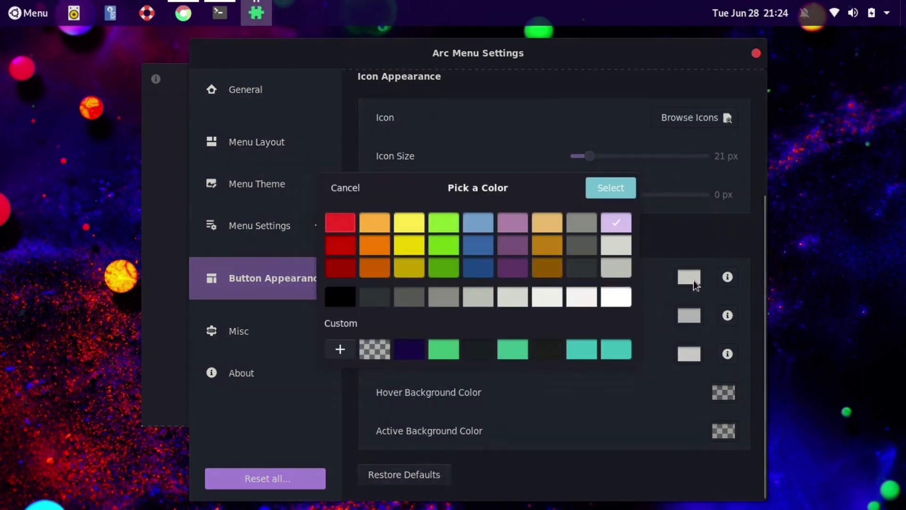
Set the Arc Menu button colour to red and its hover colour to dark red
{"action": "left_click", "coordinate": [342, 248]}
{"action": "left_click", "coordinate": [599, 189]}
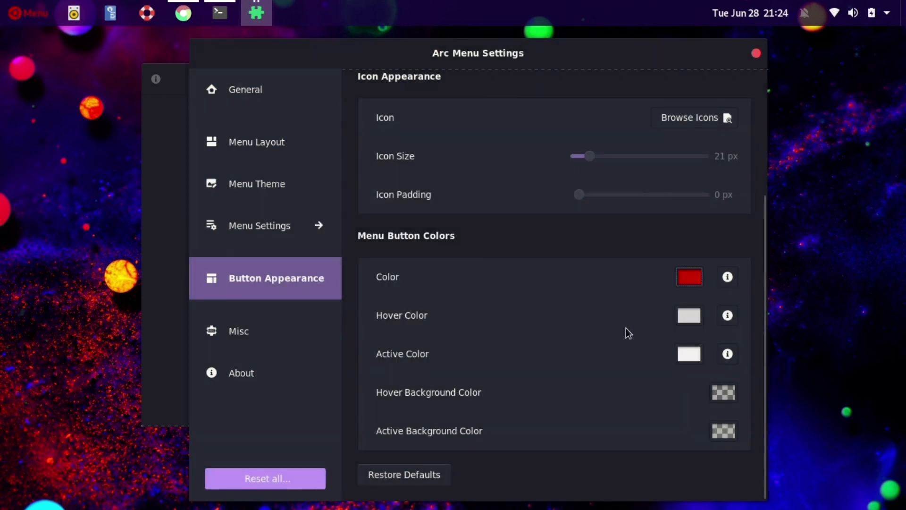
{"action": "left_click", "coordinate": [690, 316]}
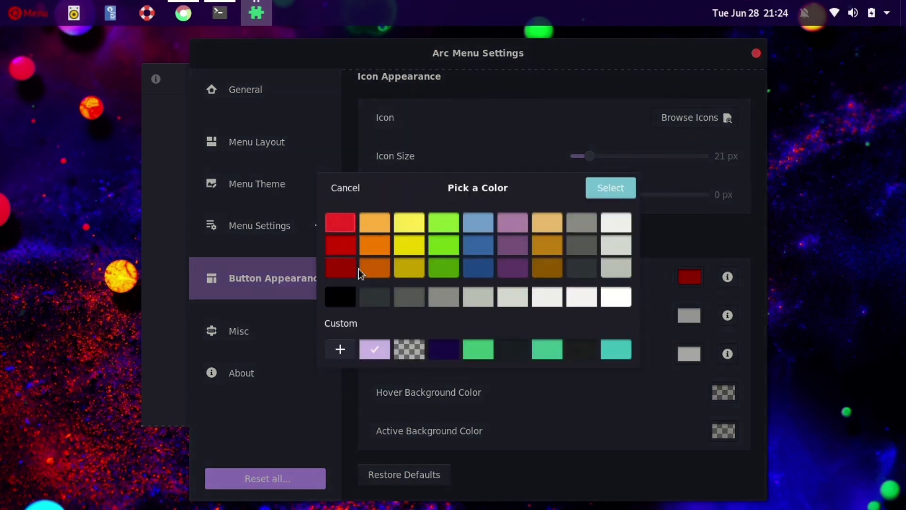
{"action": "left_click", "coordinate": [346, 261]}
{"action": "left_click", "coordinate": [619, 189]}
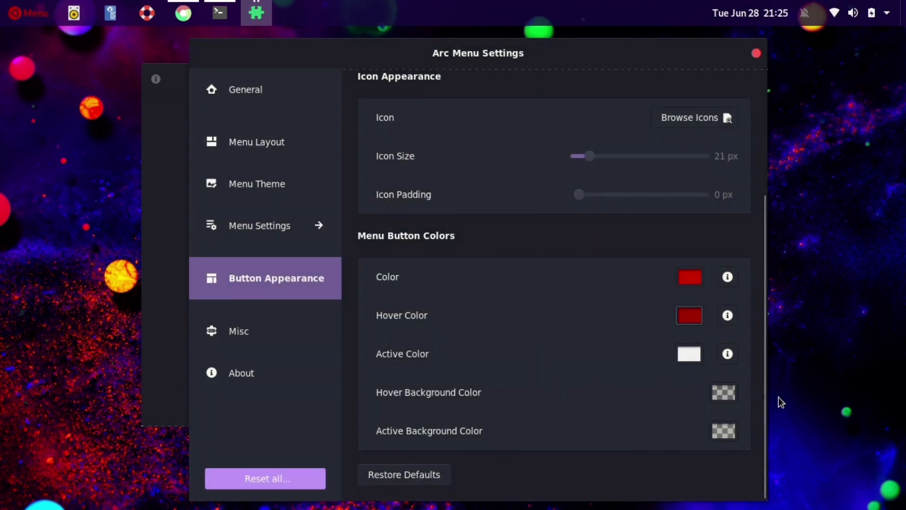
Close Arc Menu's settings and test the red Menu button's resized menu
{"action": "scroll", "coordinate": [626, 337], "scroll_direction": "up", "scroll_amount": 5}
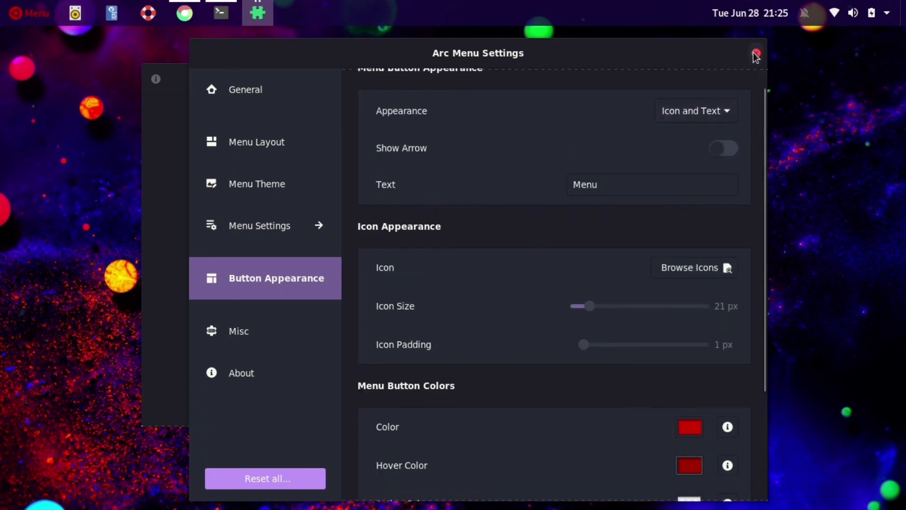
{"action": "left_click", "coordinate": [755, 55]}
{"action": "left_click_drag", "start_coordinate": [500, 80], "coordinate": [521, 75]}
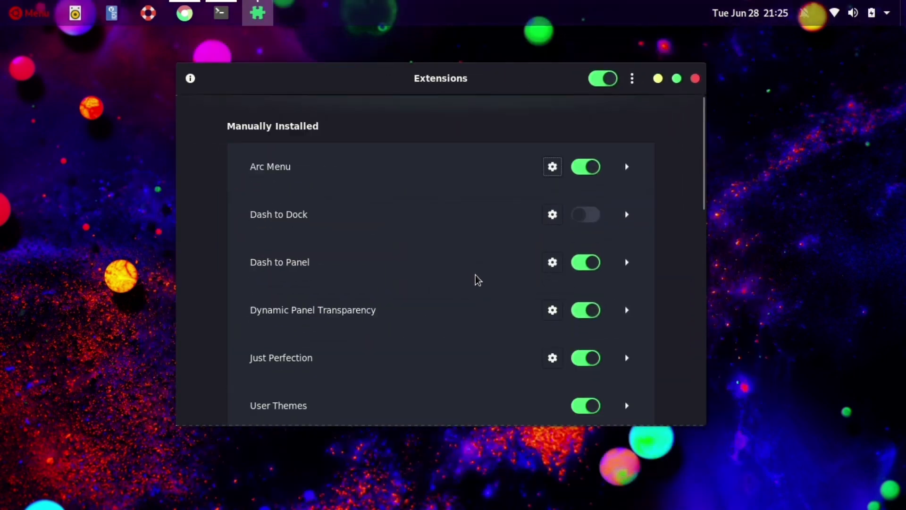
{"action": "left_click", "coordinate": [10, 14]}
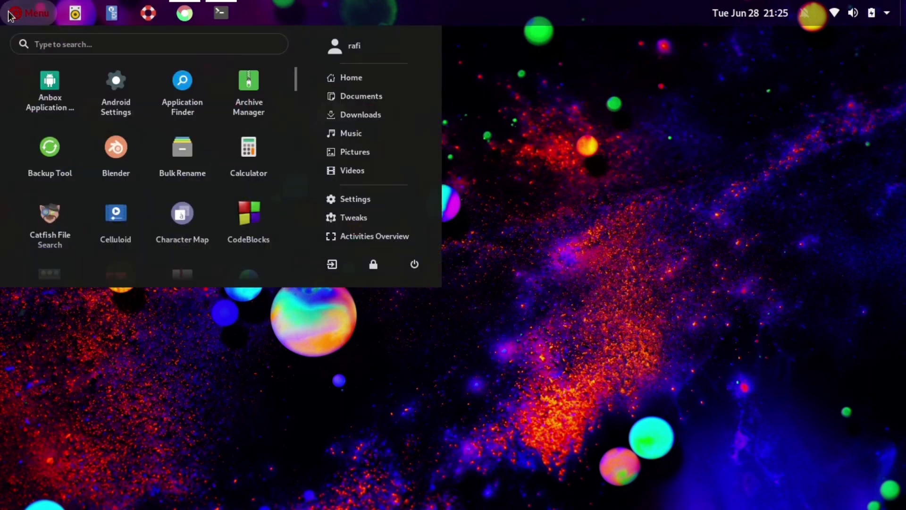
{"action": "left_click", "coordinate": [10, 15]}
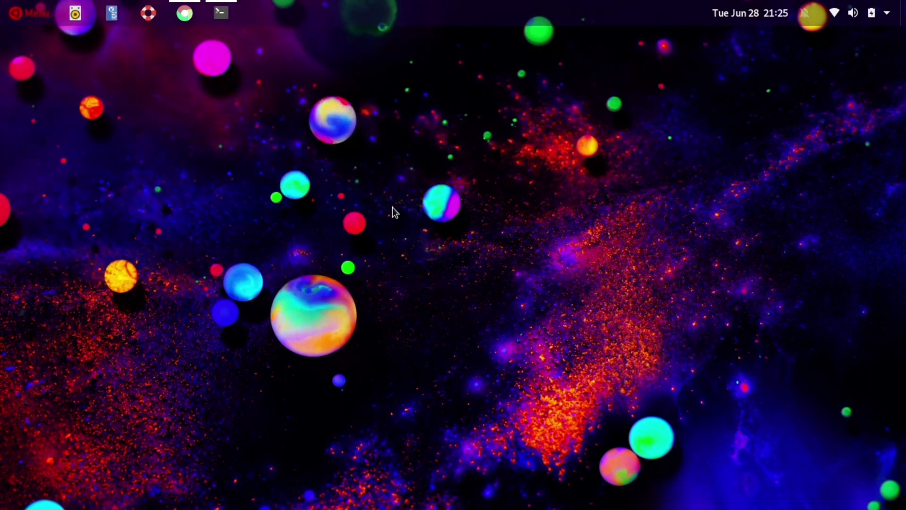